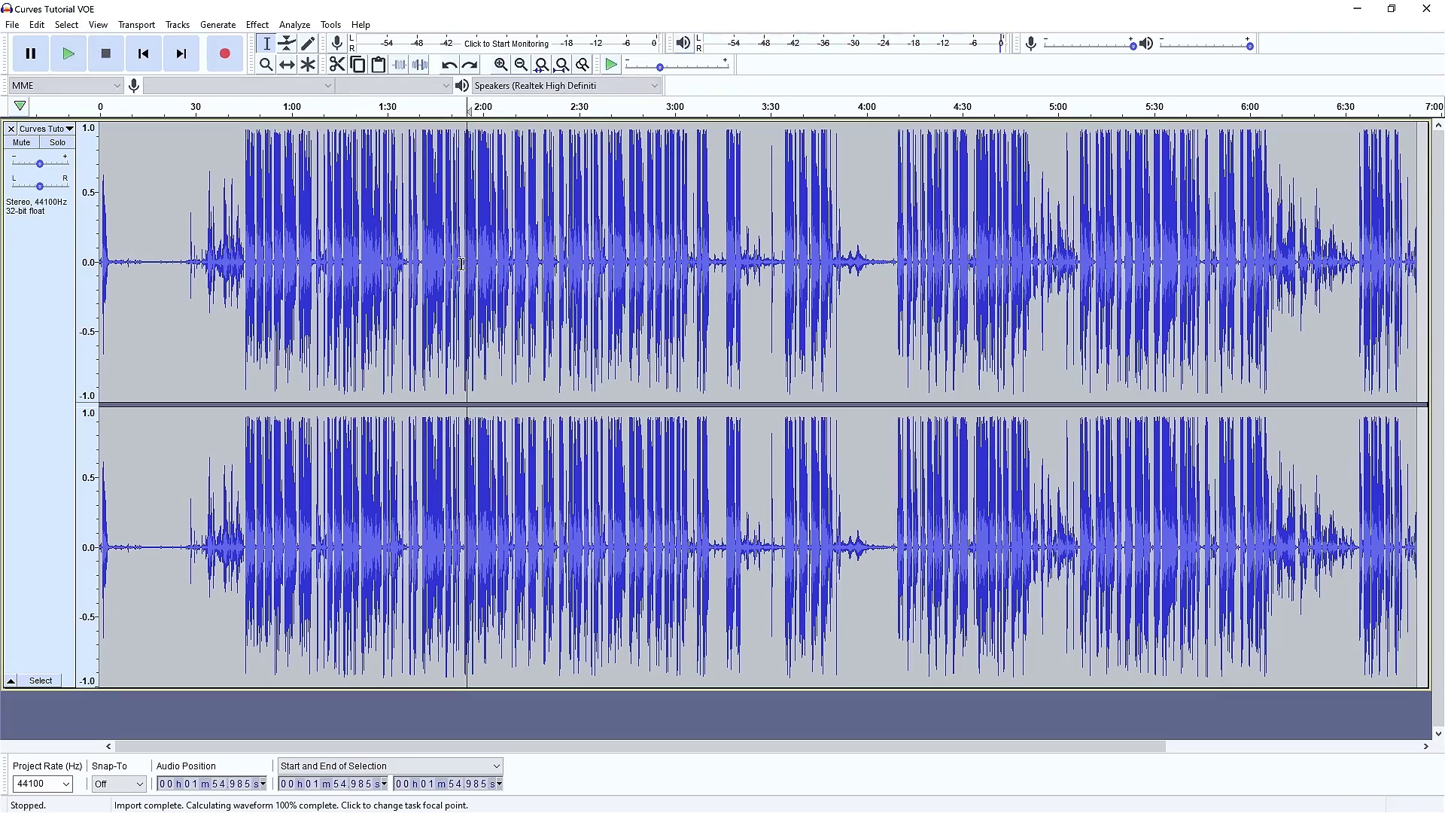
Step: Select the voiceover from about 1:53 to 2:07 and open the Compressor effect
drag(462, 263, 507, 269)
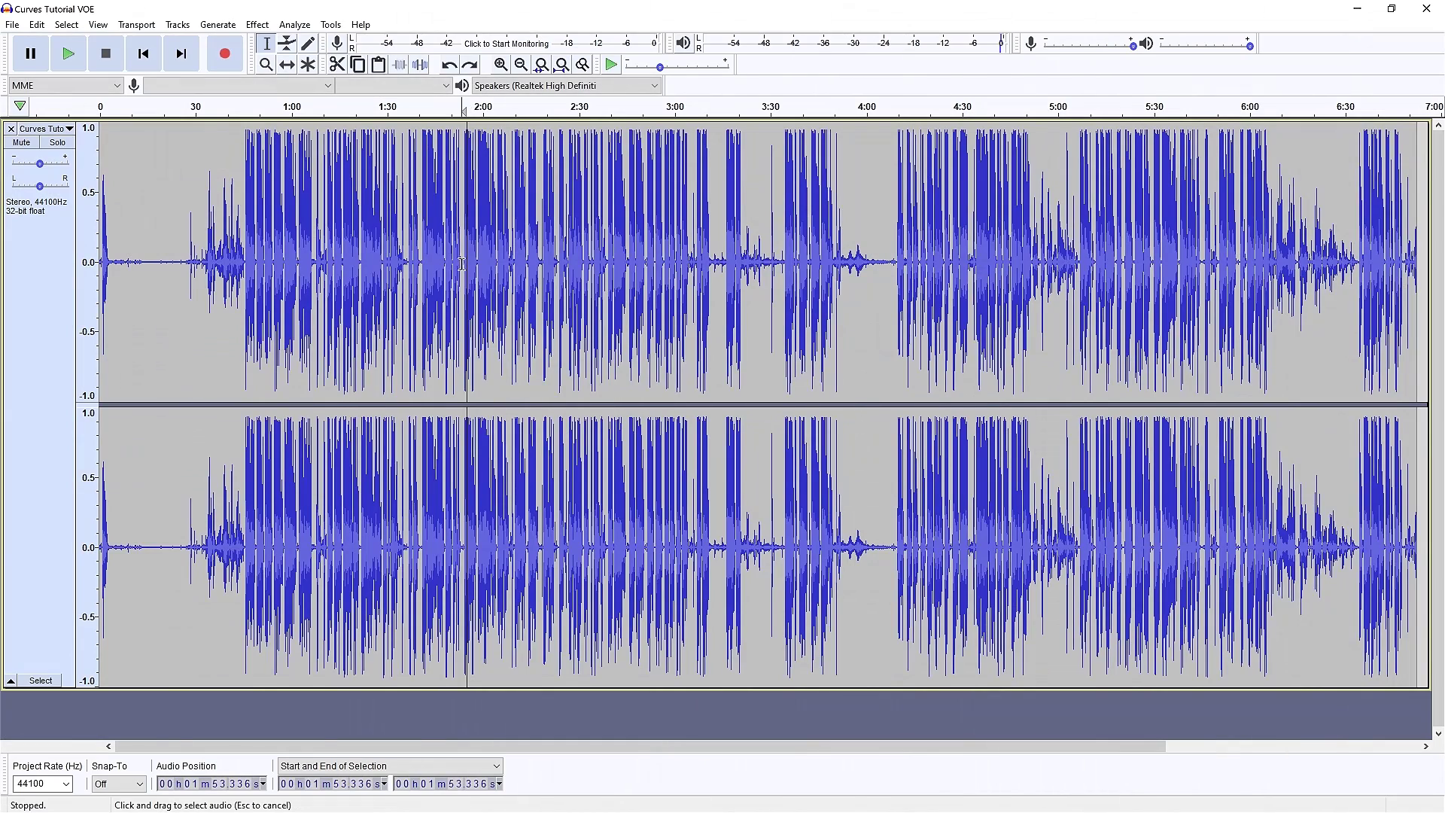
drag(462, 263, 505, 270)
click(258, 24)
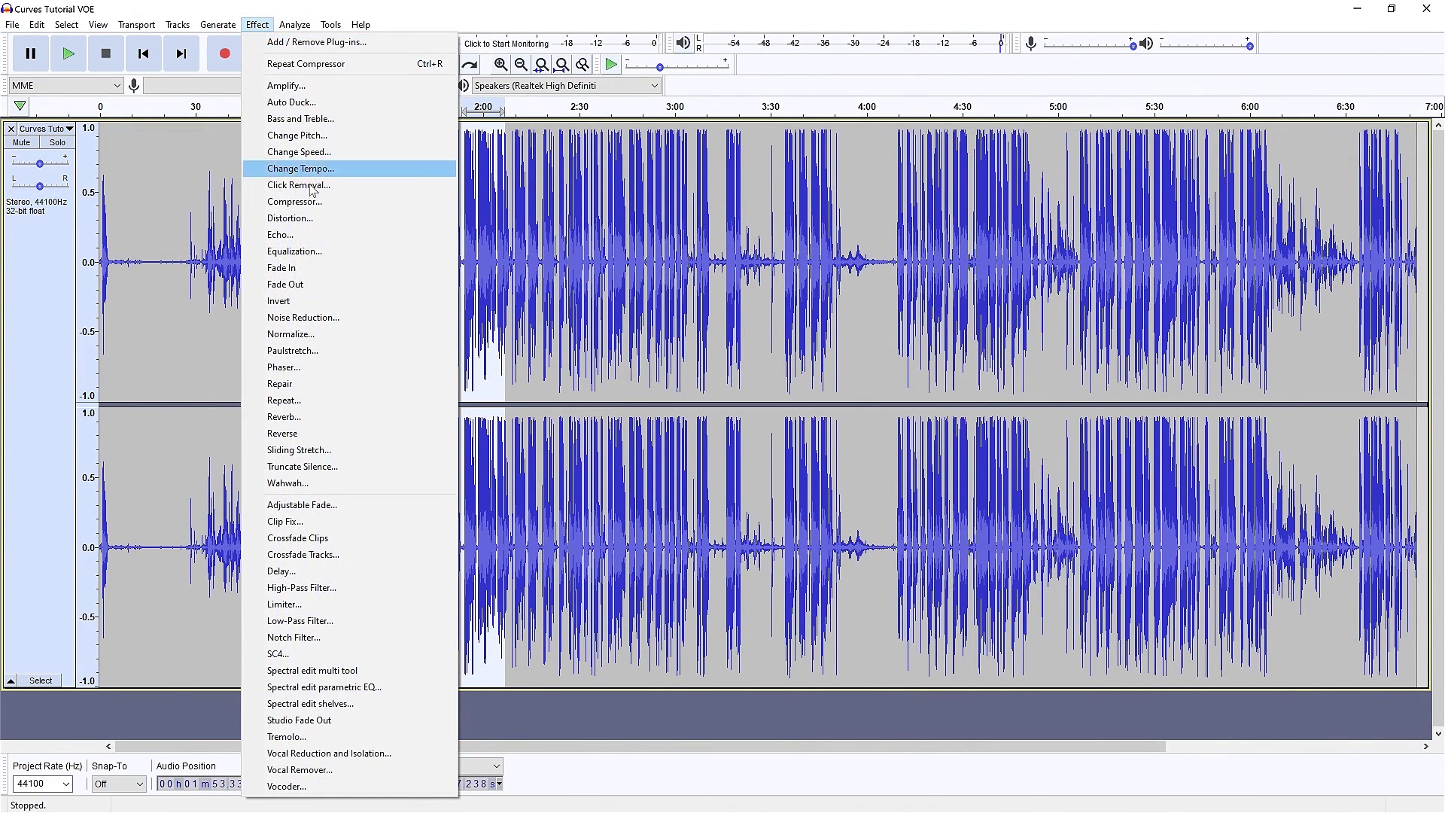
click(327, 201)
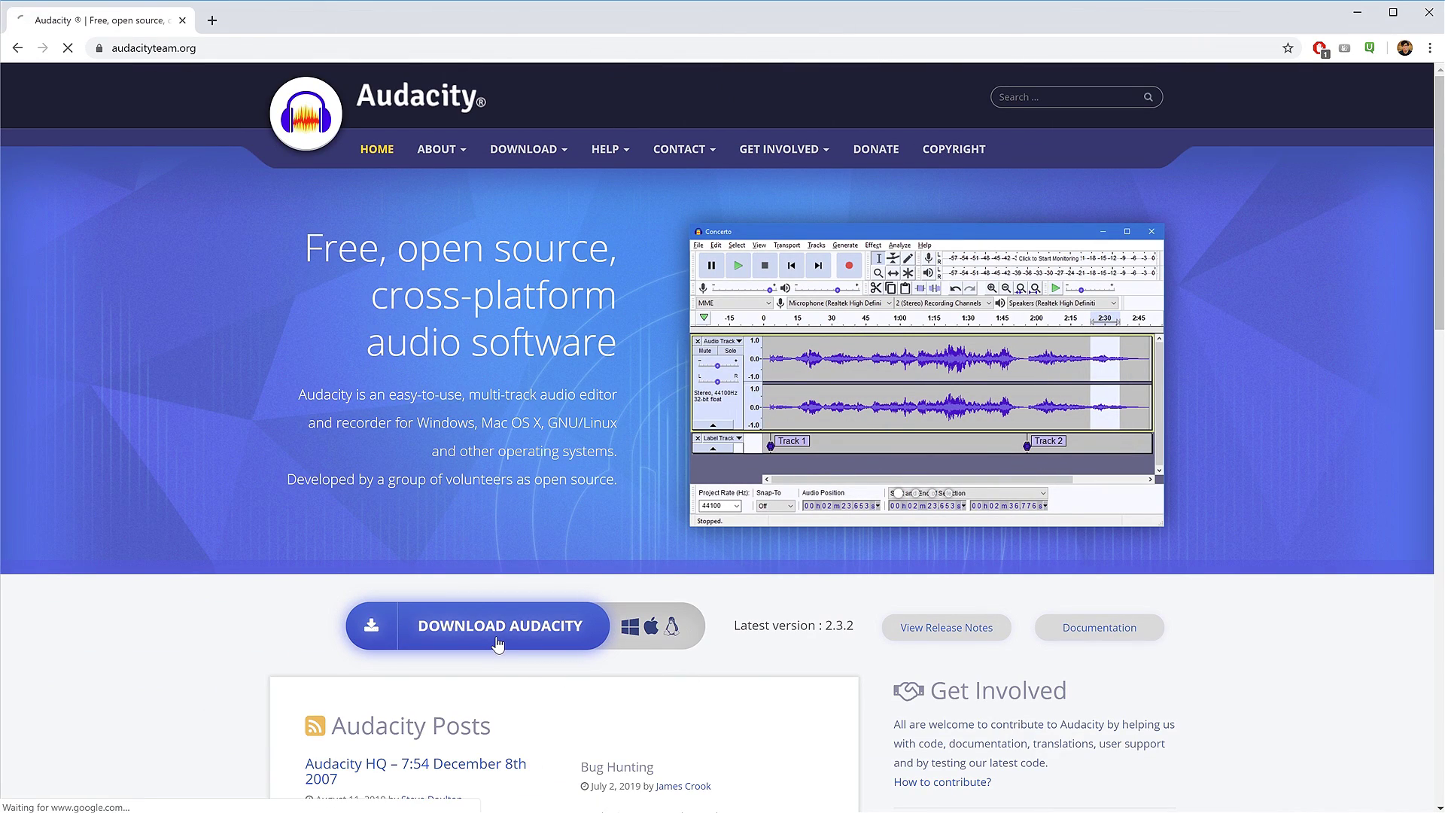
Step: Download the Audacity 2.3.2 Windows installer from FossHub and advance setup to the install location
click(497, 643)
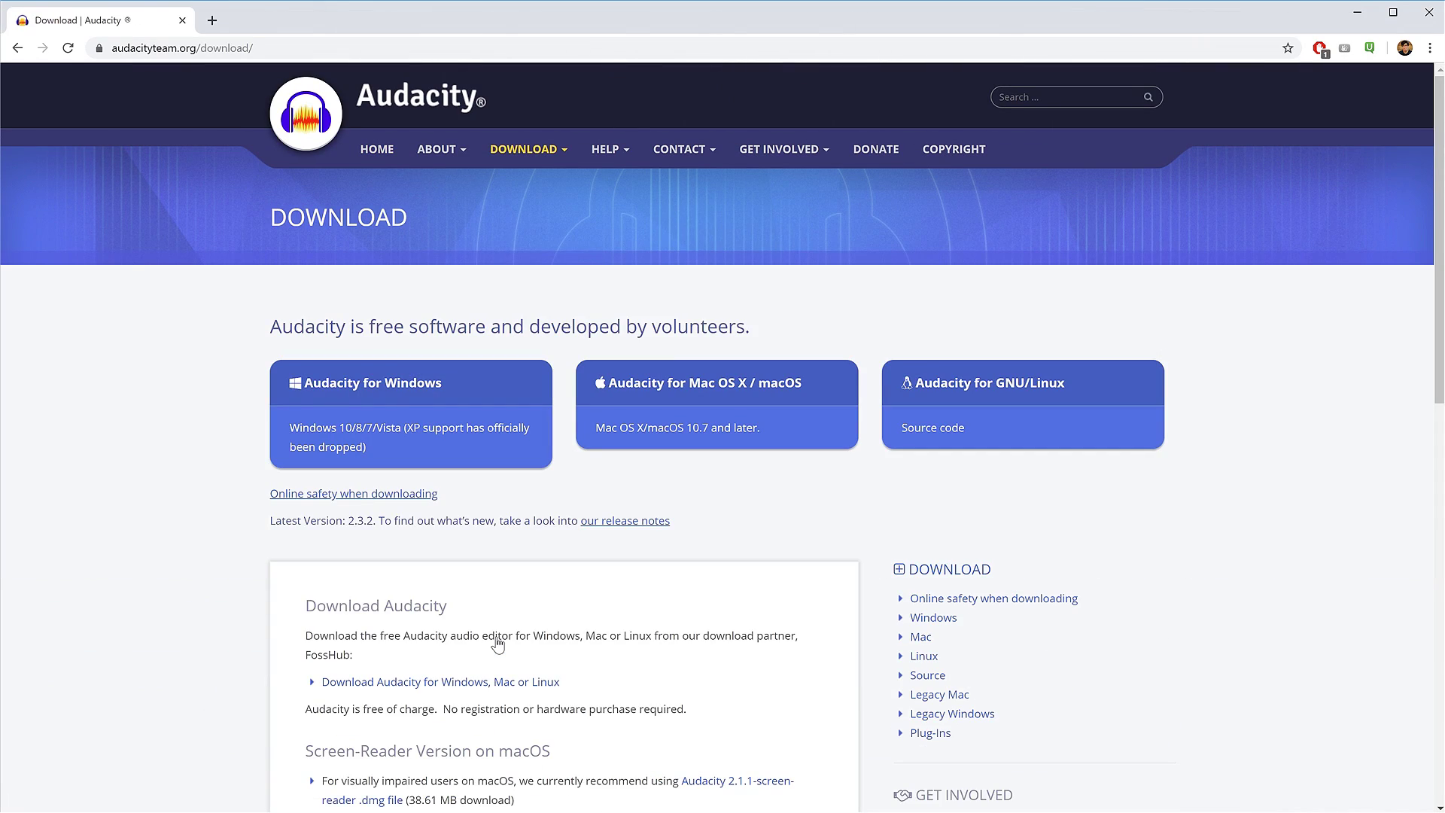
click(507, 408)
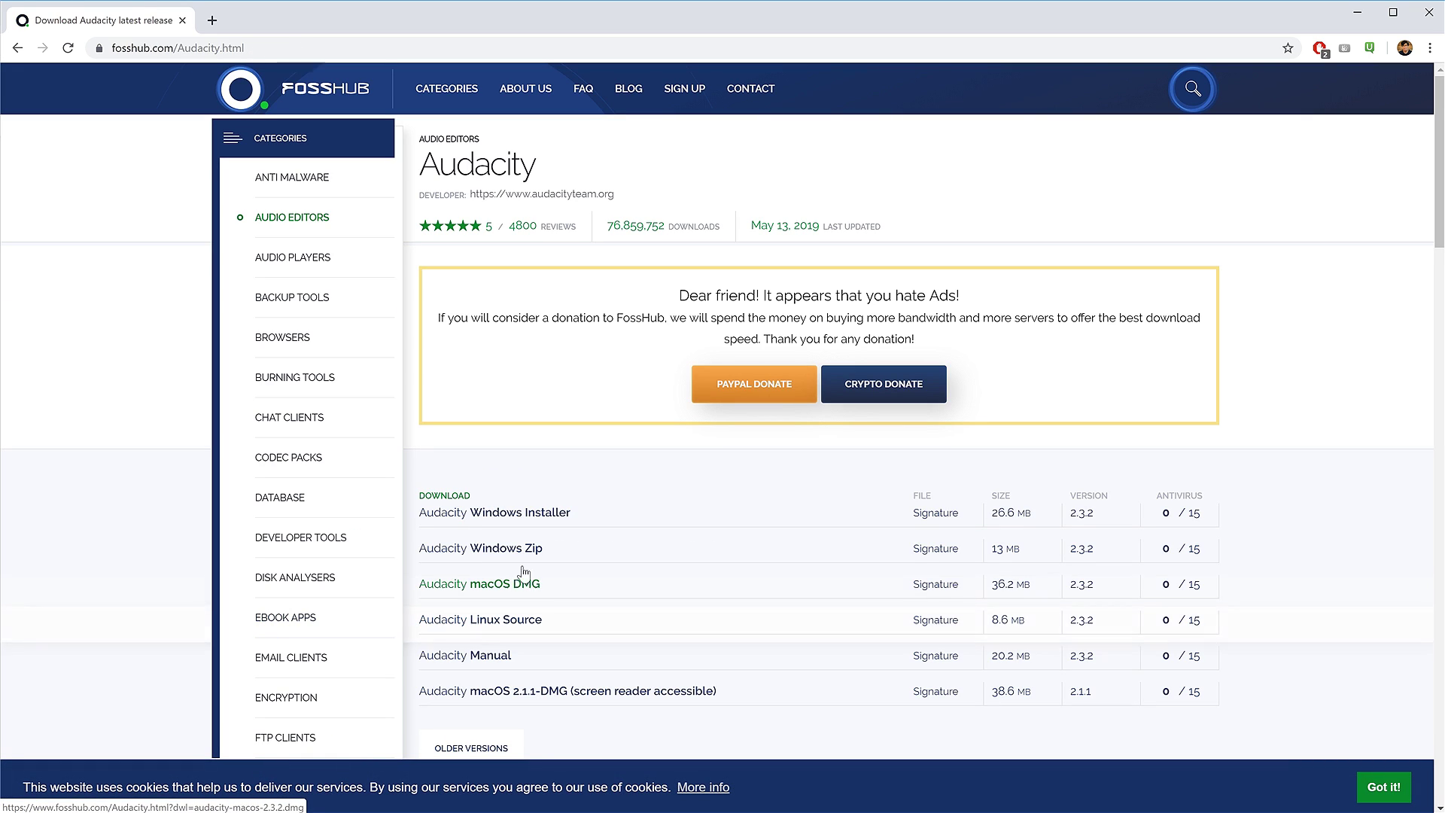
click(545, 518)
click(855, 538)
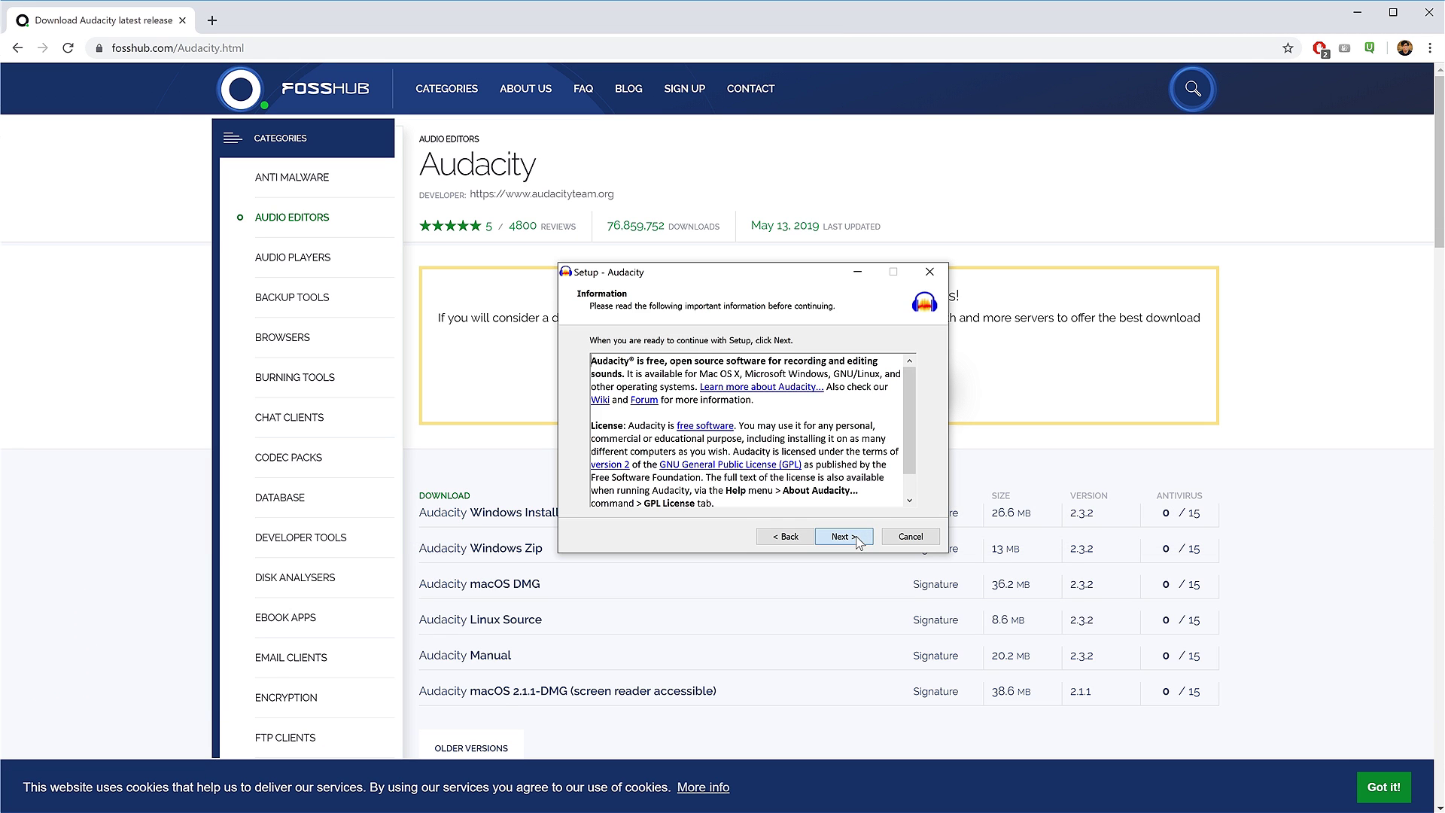
click(858, 538)
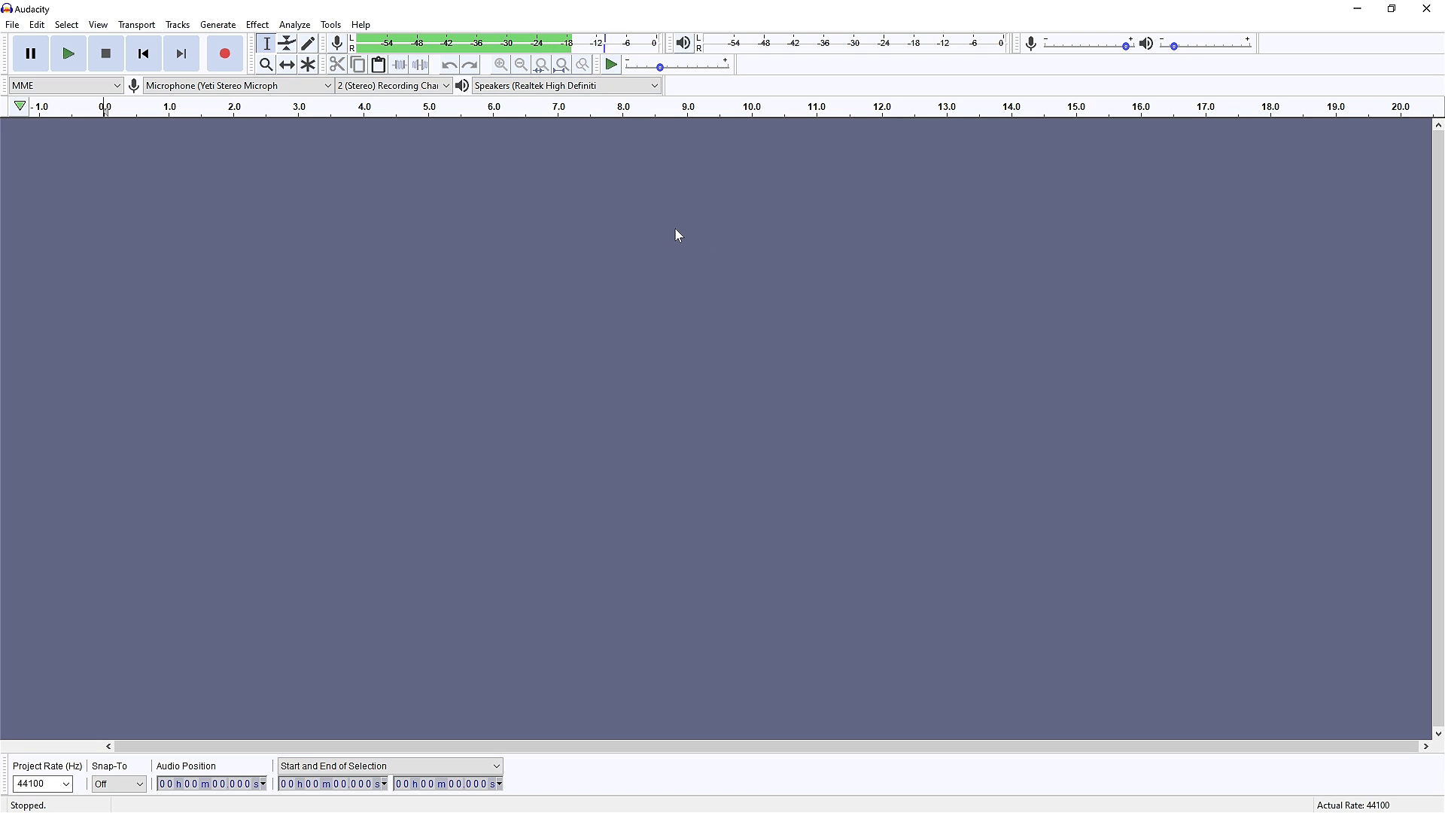
Step: Choose Yeti Stereo Microphone as the recording device in Devices preferences and confirm
click(13, 24)
mouse_move(36, 23)
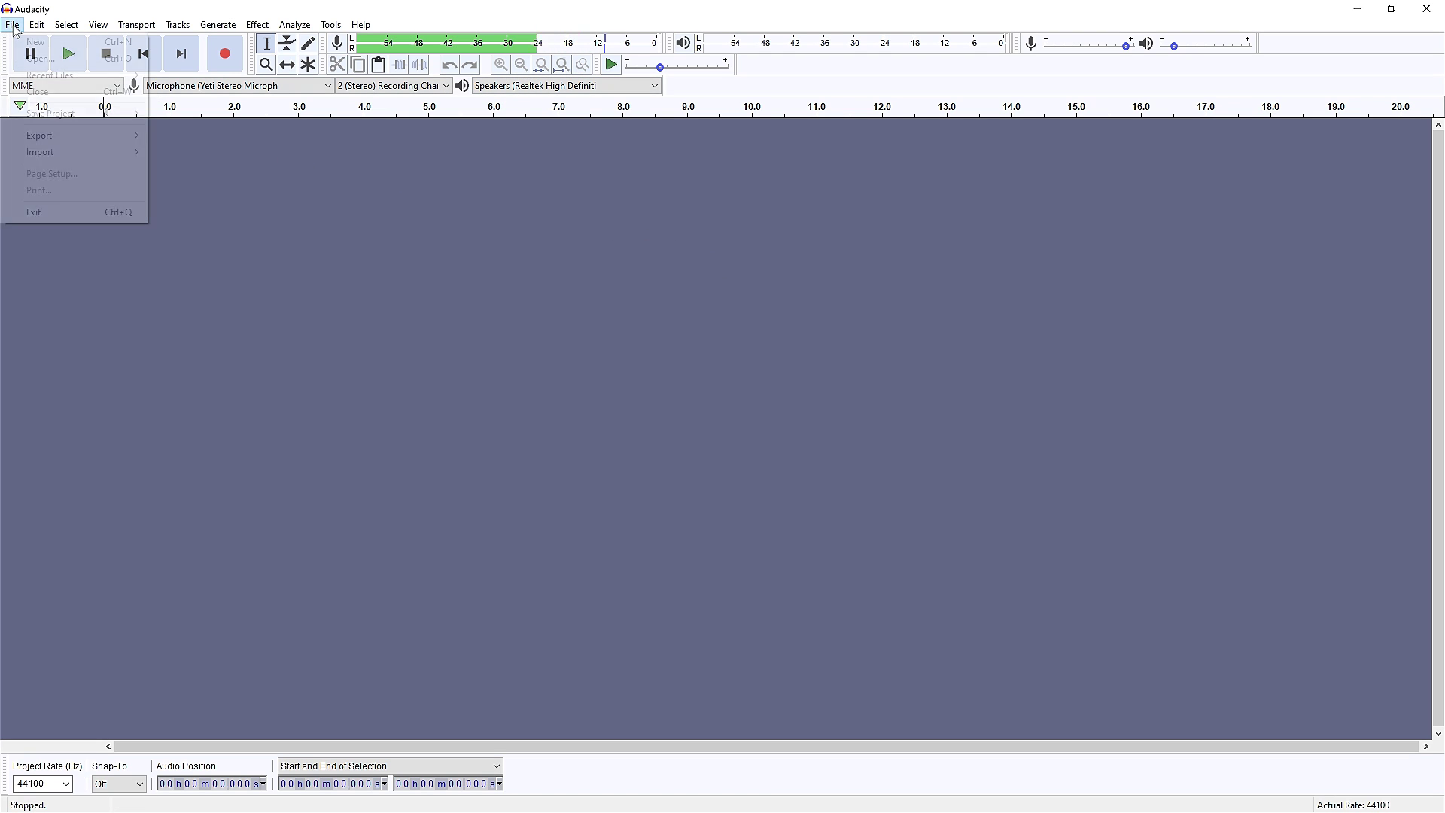
click(111, 262)
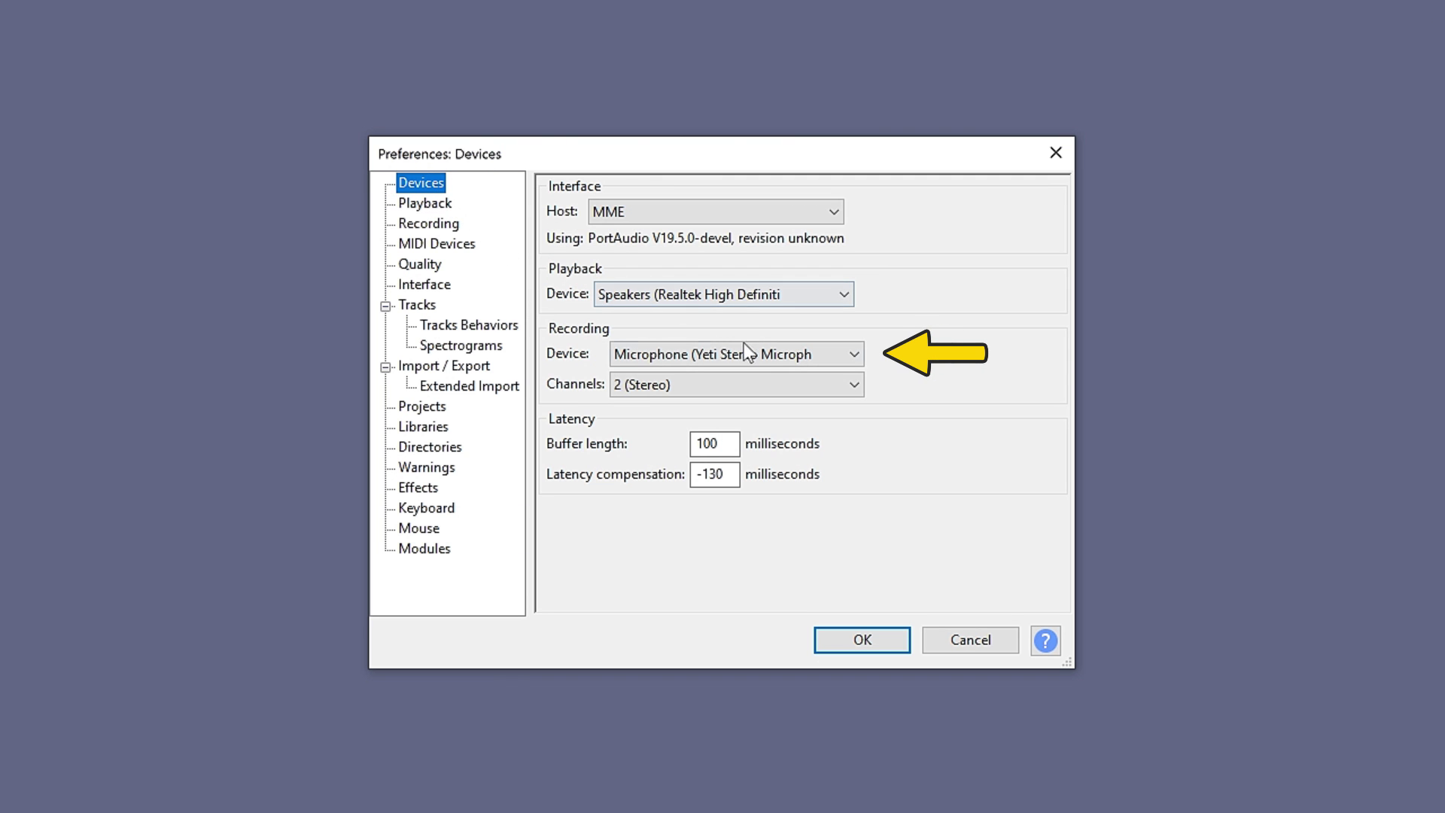
click(745, 351)
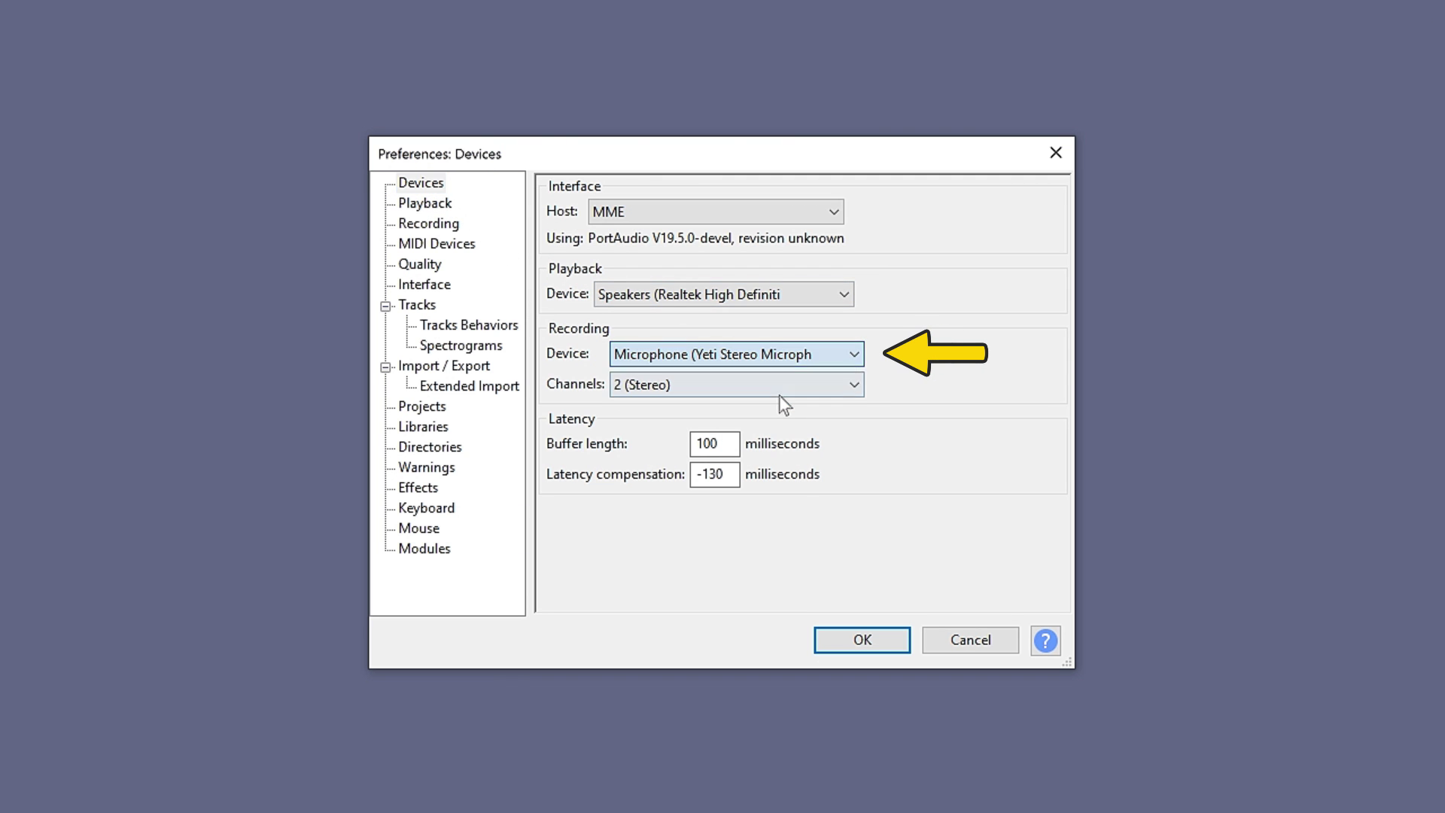
click(851, 637)
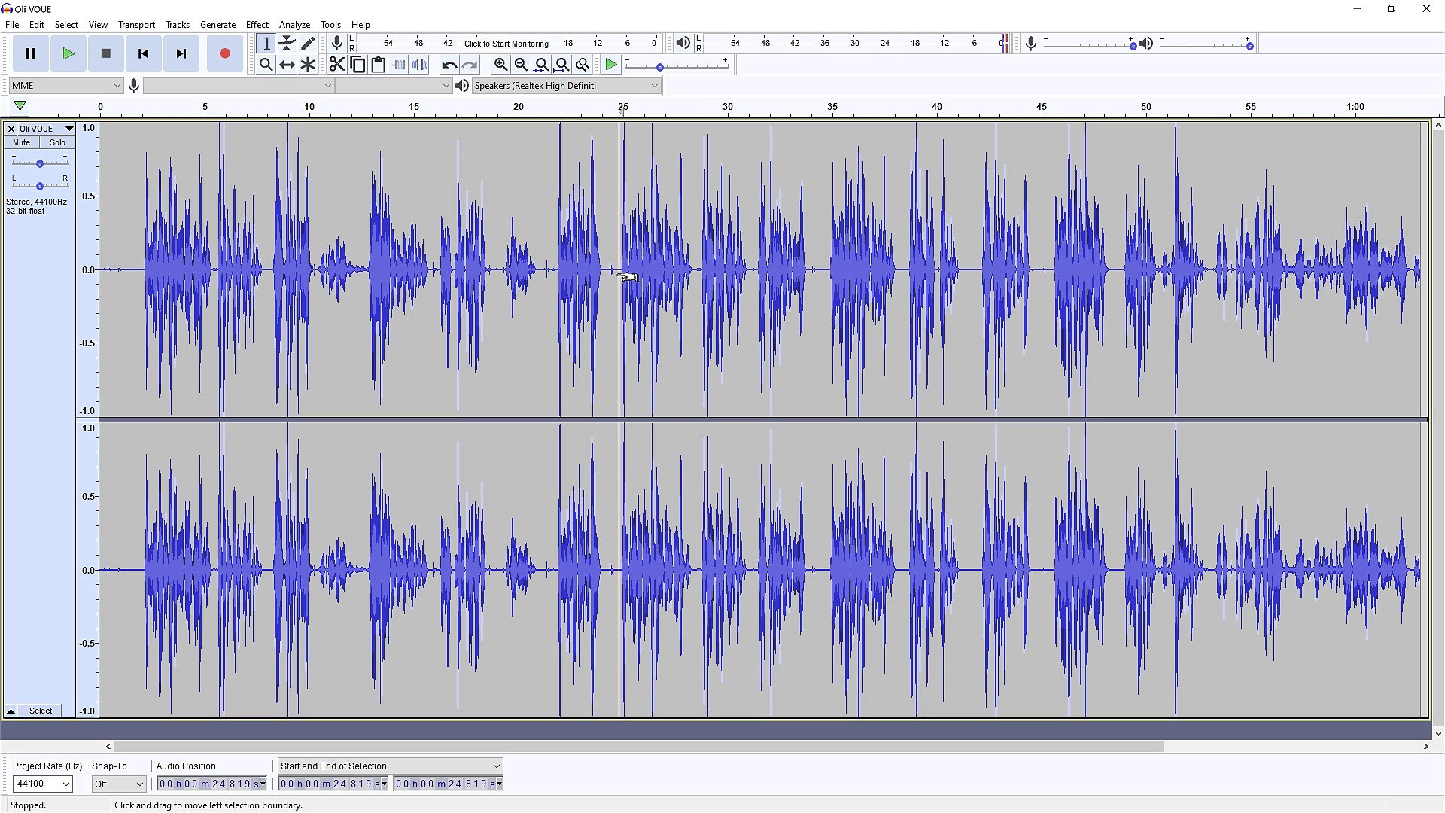
Step: Move the play position to about 25 seconds in the voiceover track
drag(620, 277, 616, 387)
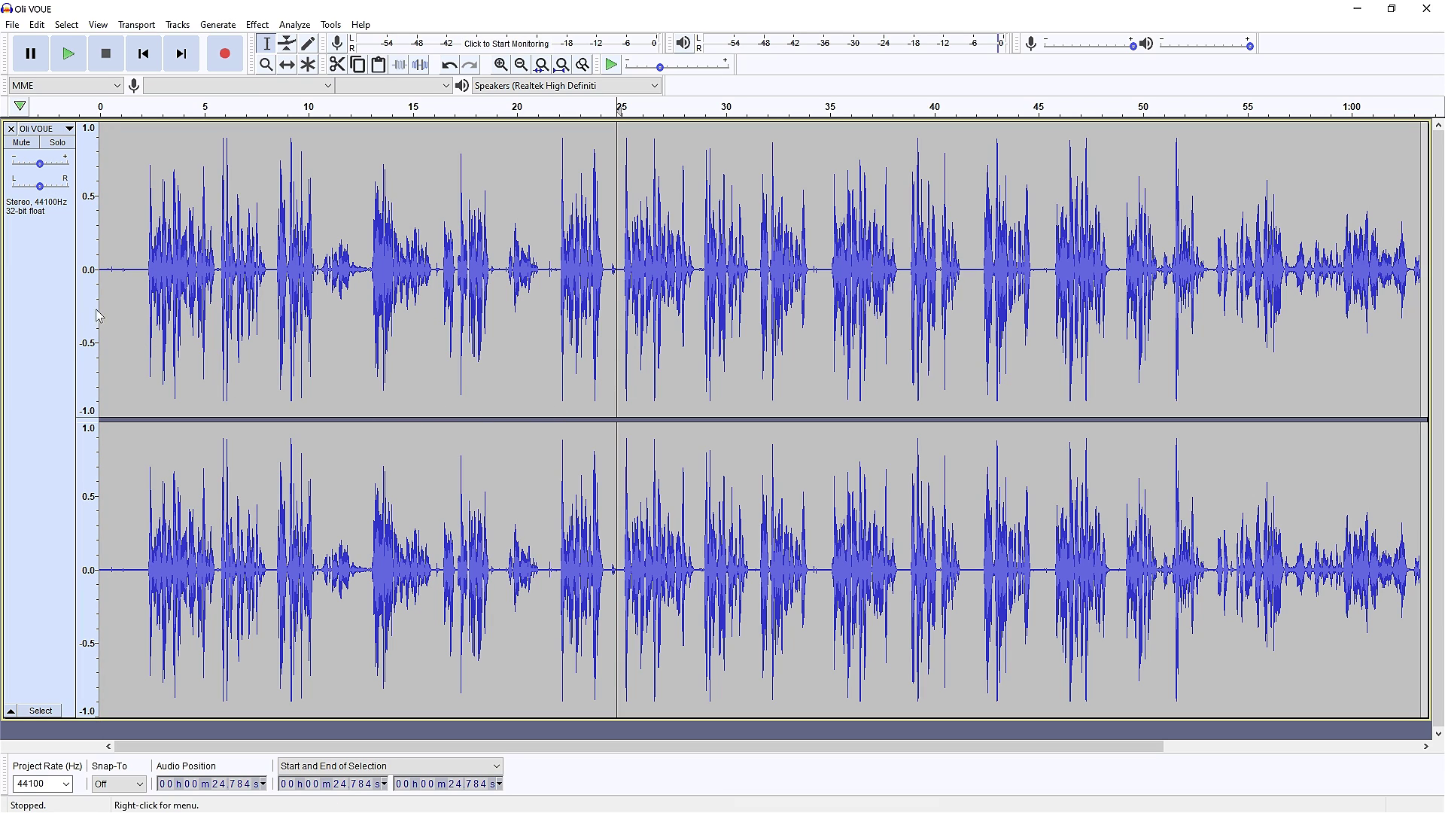
Step: Capture a noise profile from the first two seconds of near-silence
drag(148, 292, 99, 305)
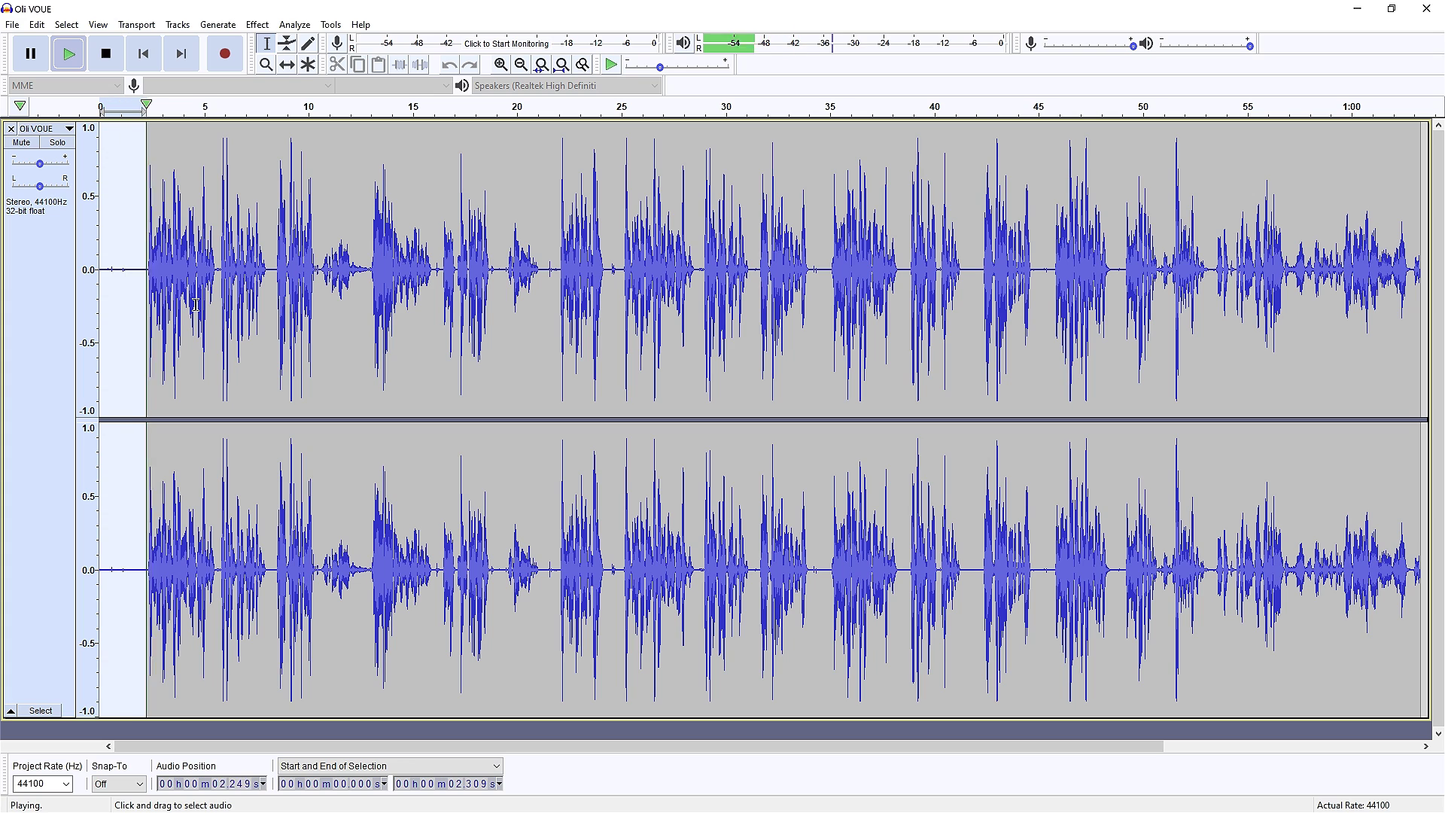
click(259, 25)
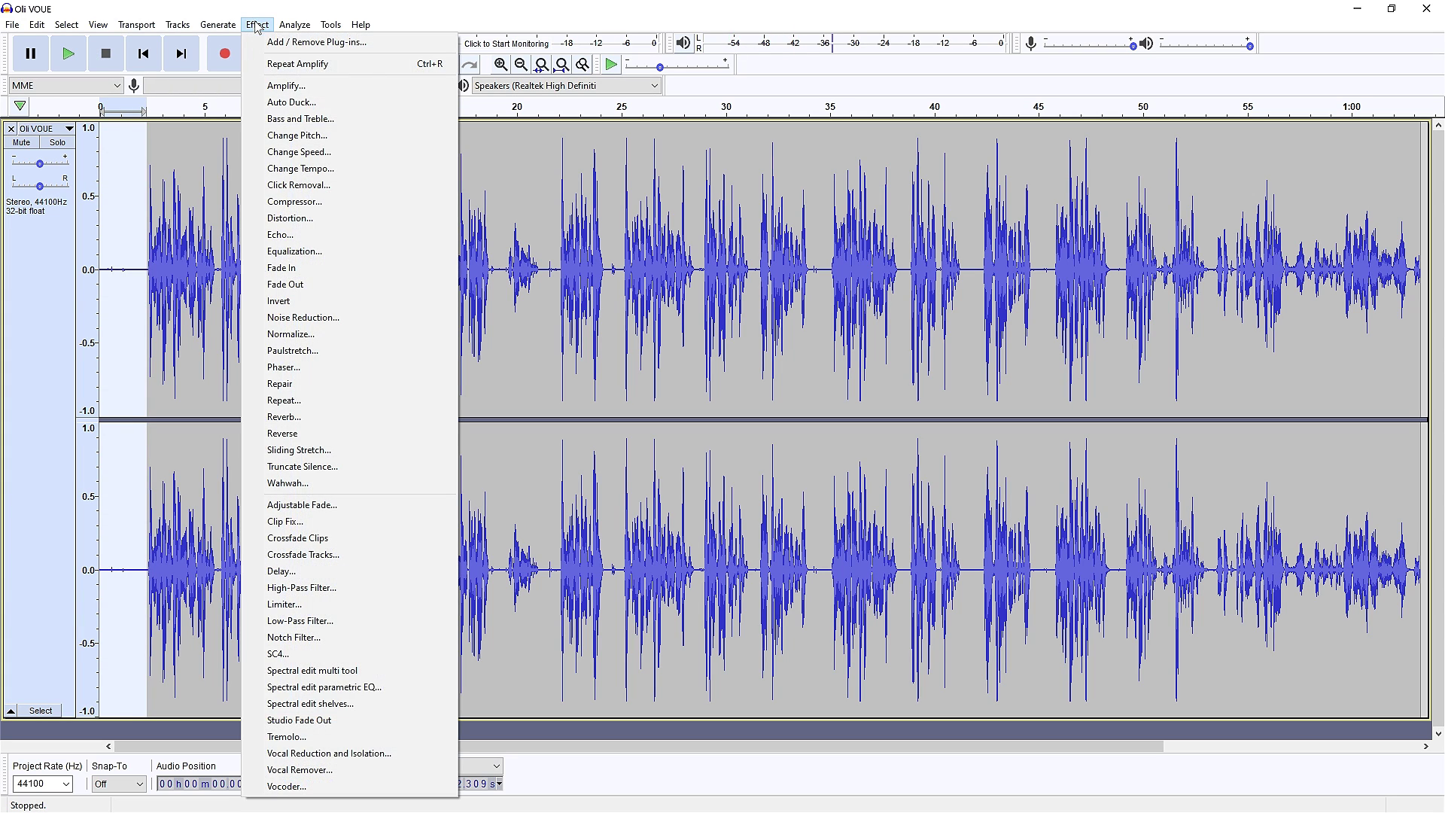
click(343, 318)
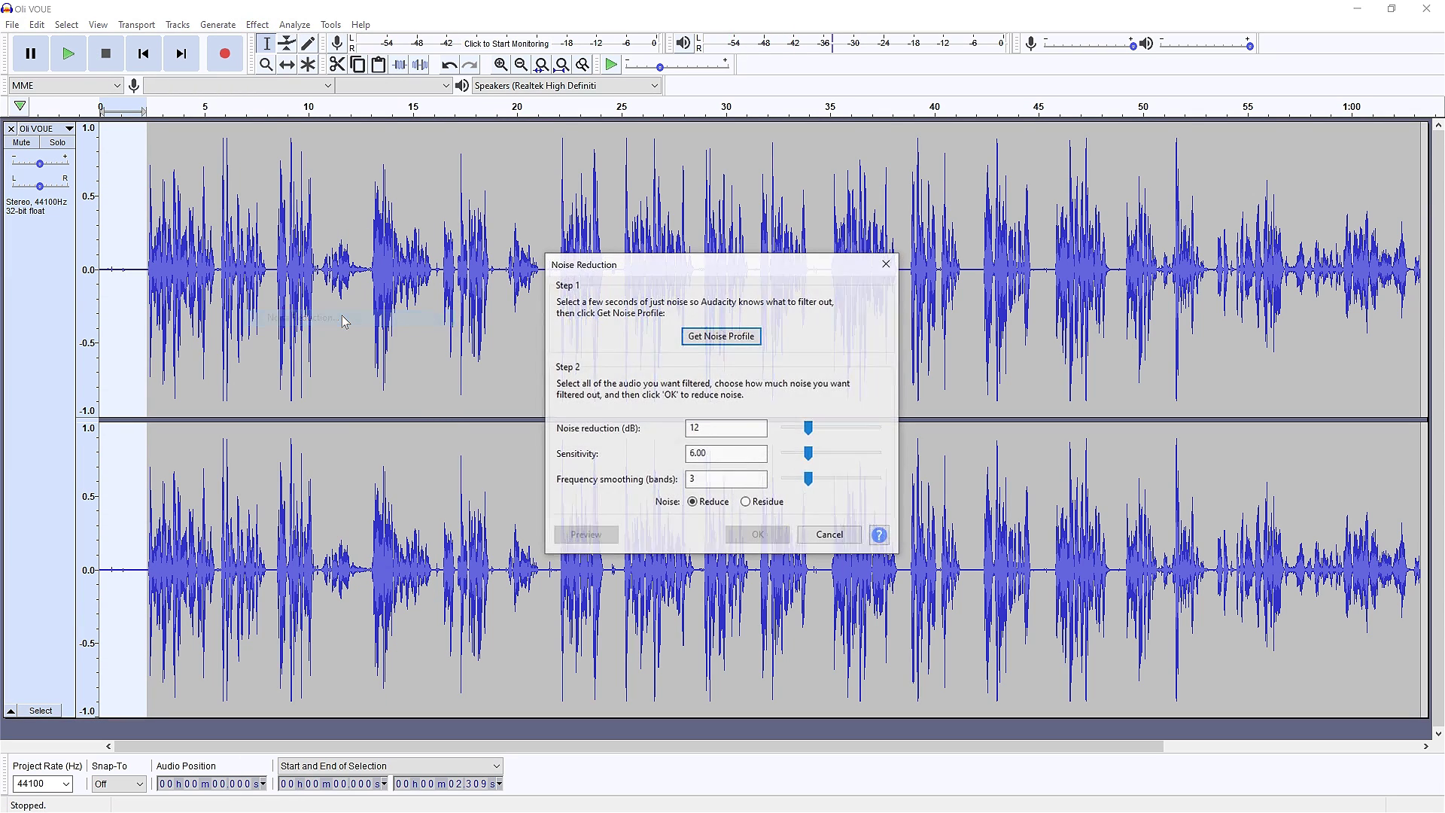
click(713, 340)
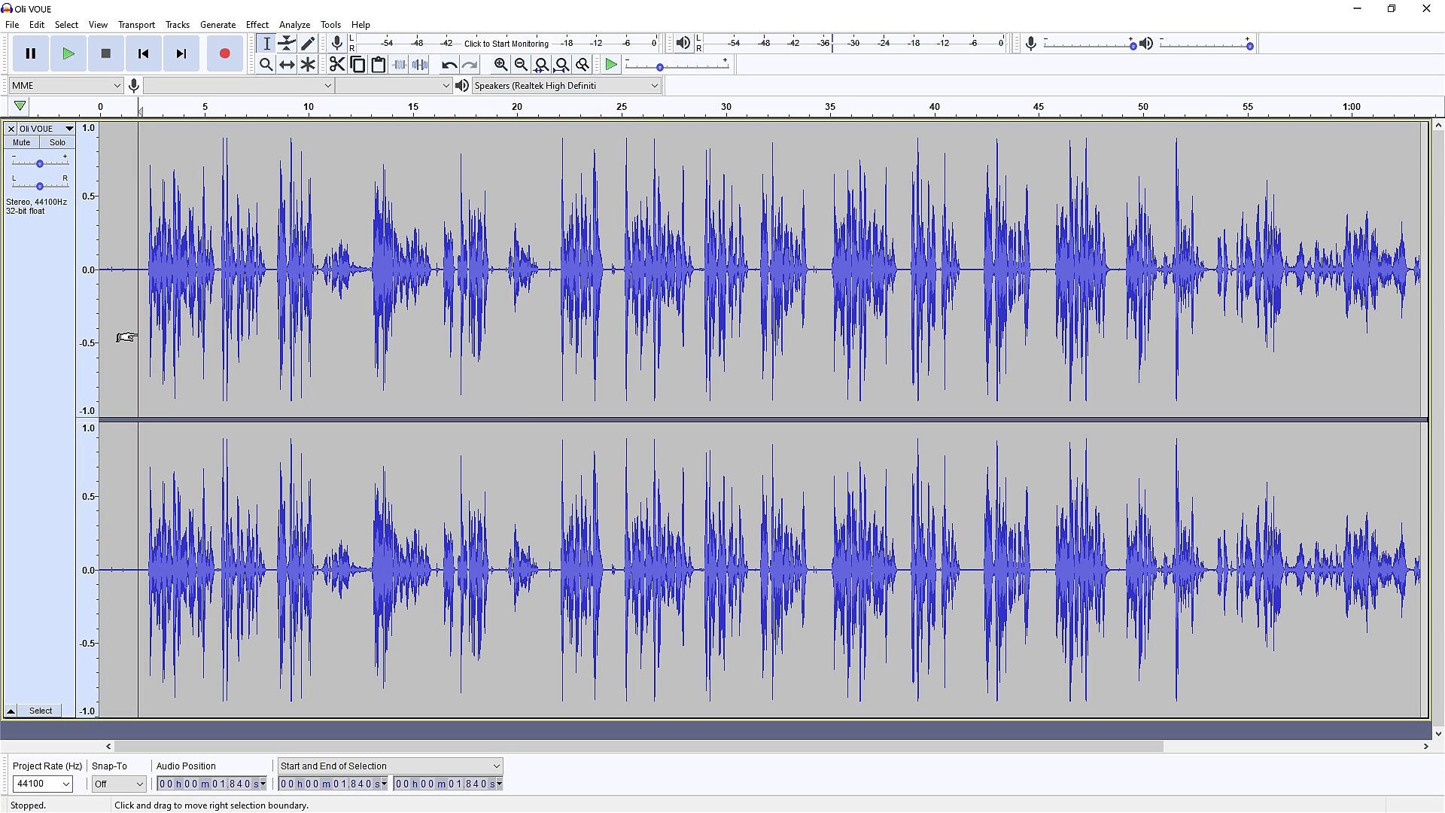
Step: Apply Noise Reduction with that profile to the entire voiceover
key(ctrl+a)
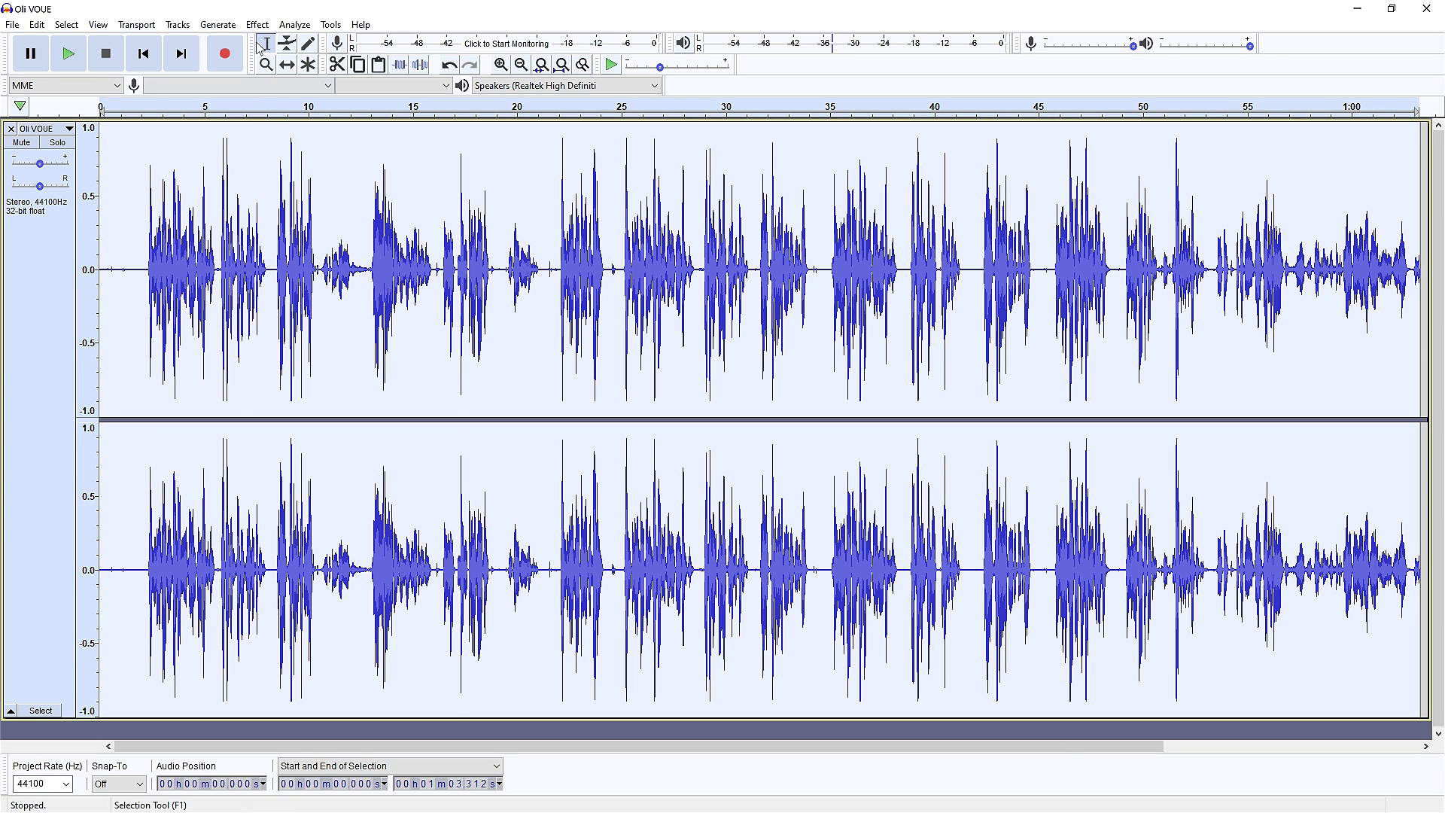
click(257, 24)
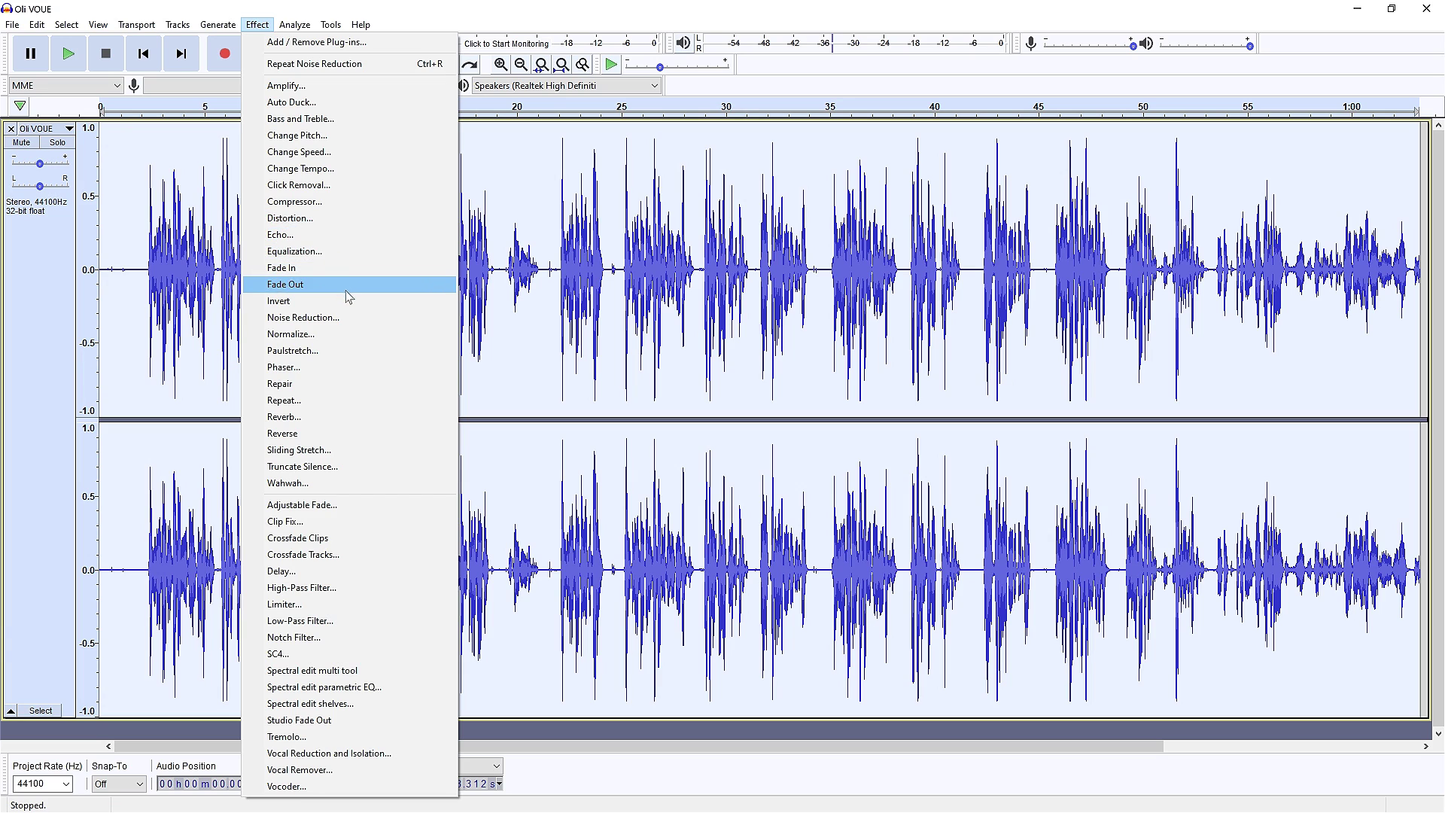
click(352, 319)
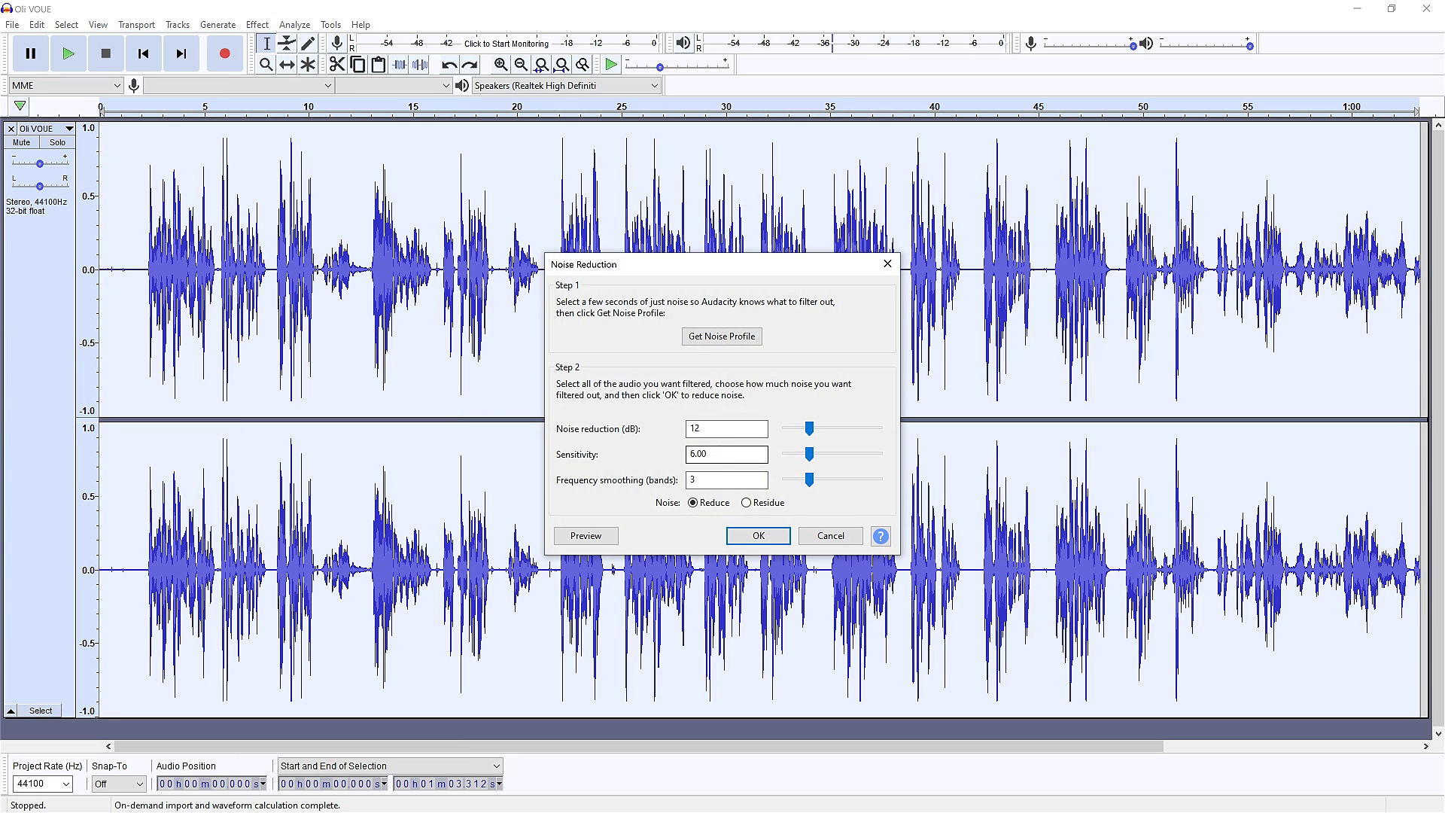
key(shift+Tab)
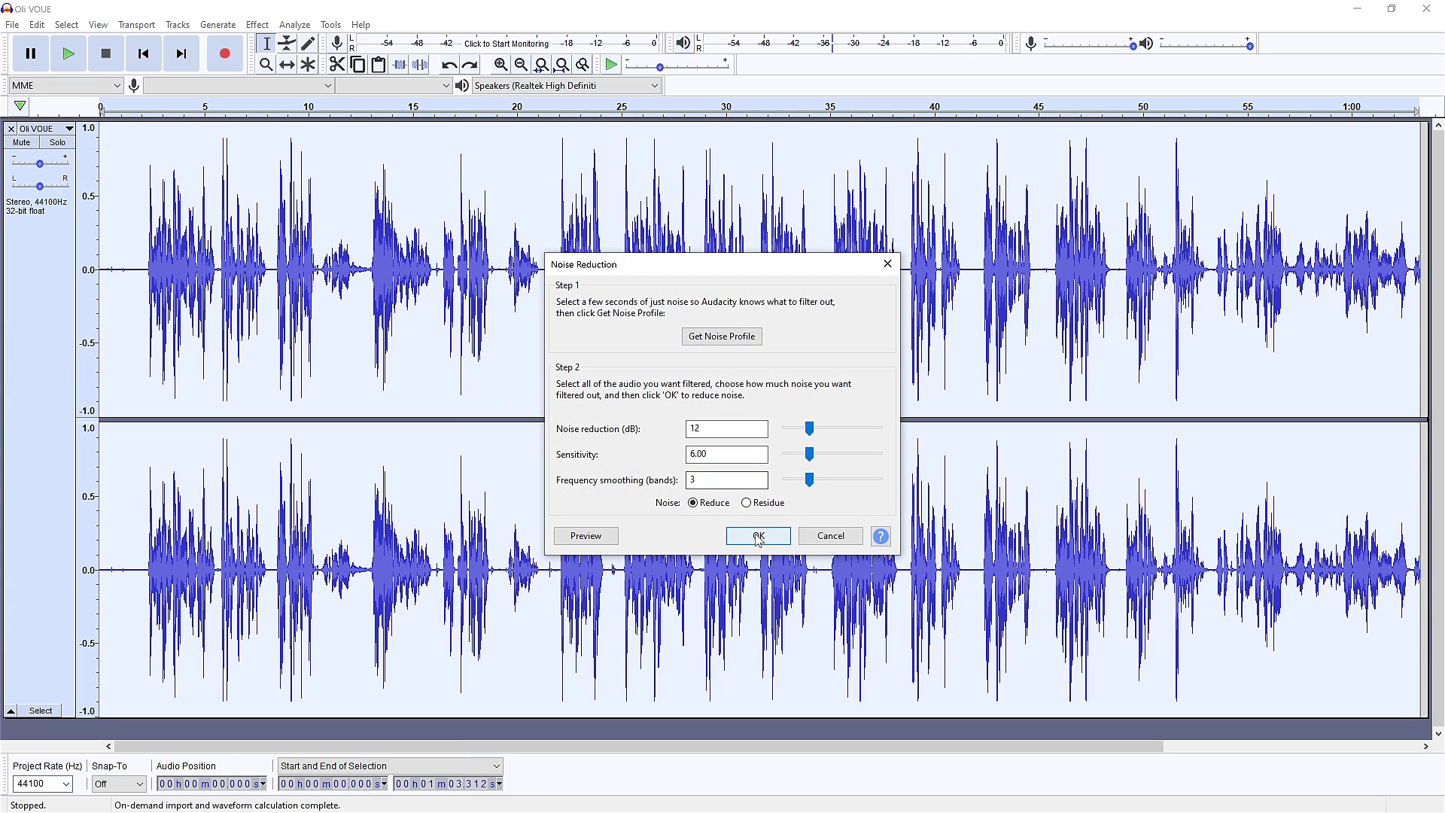
click(758, 538)
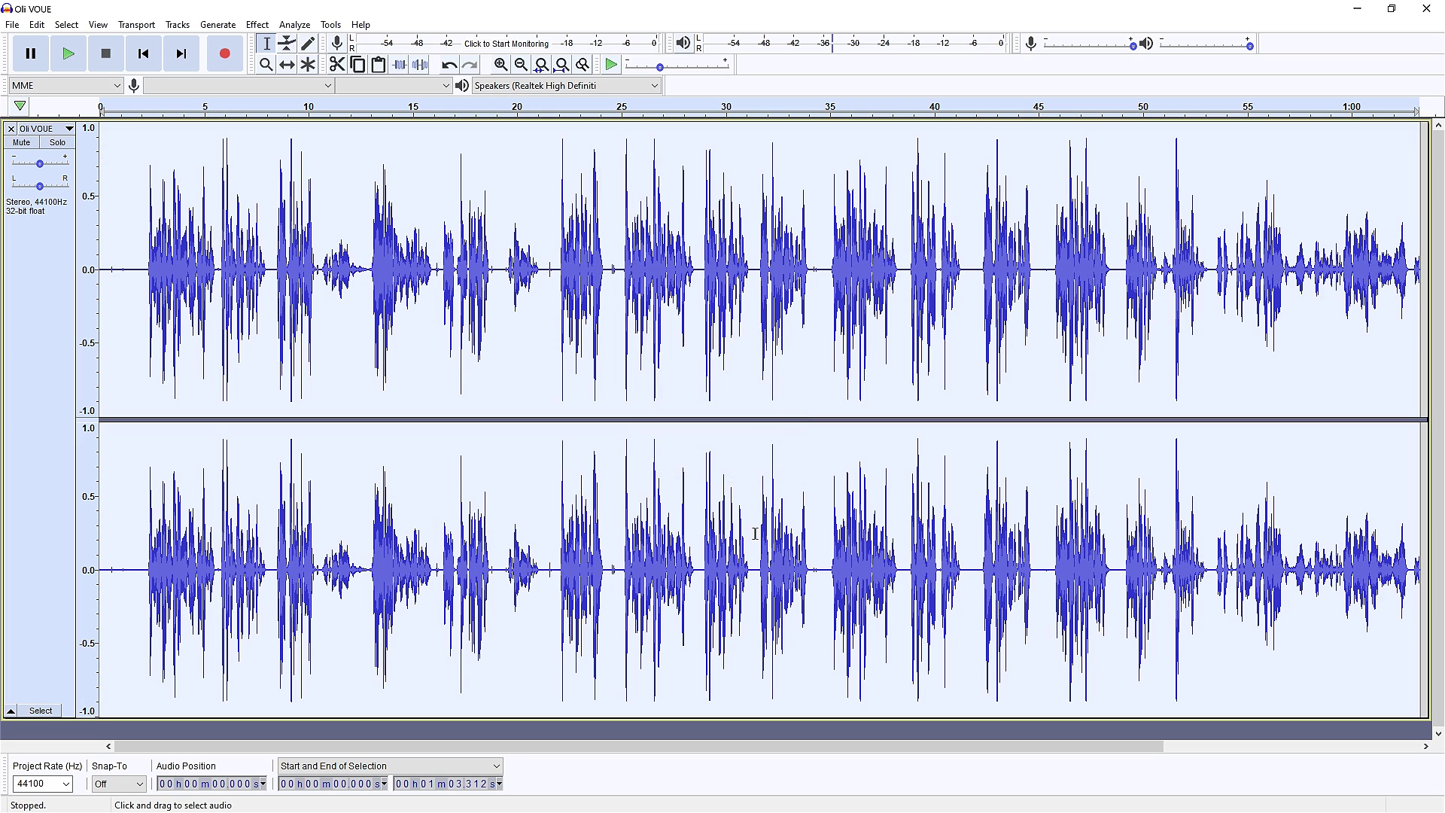
Step: Park the cursor near 20 seconds, select the entire voiceover, and open the Effect menu
click(518, 377)
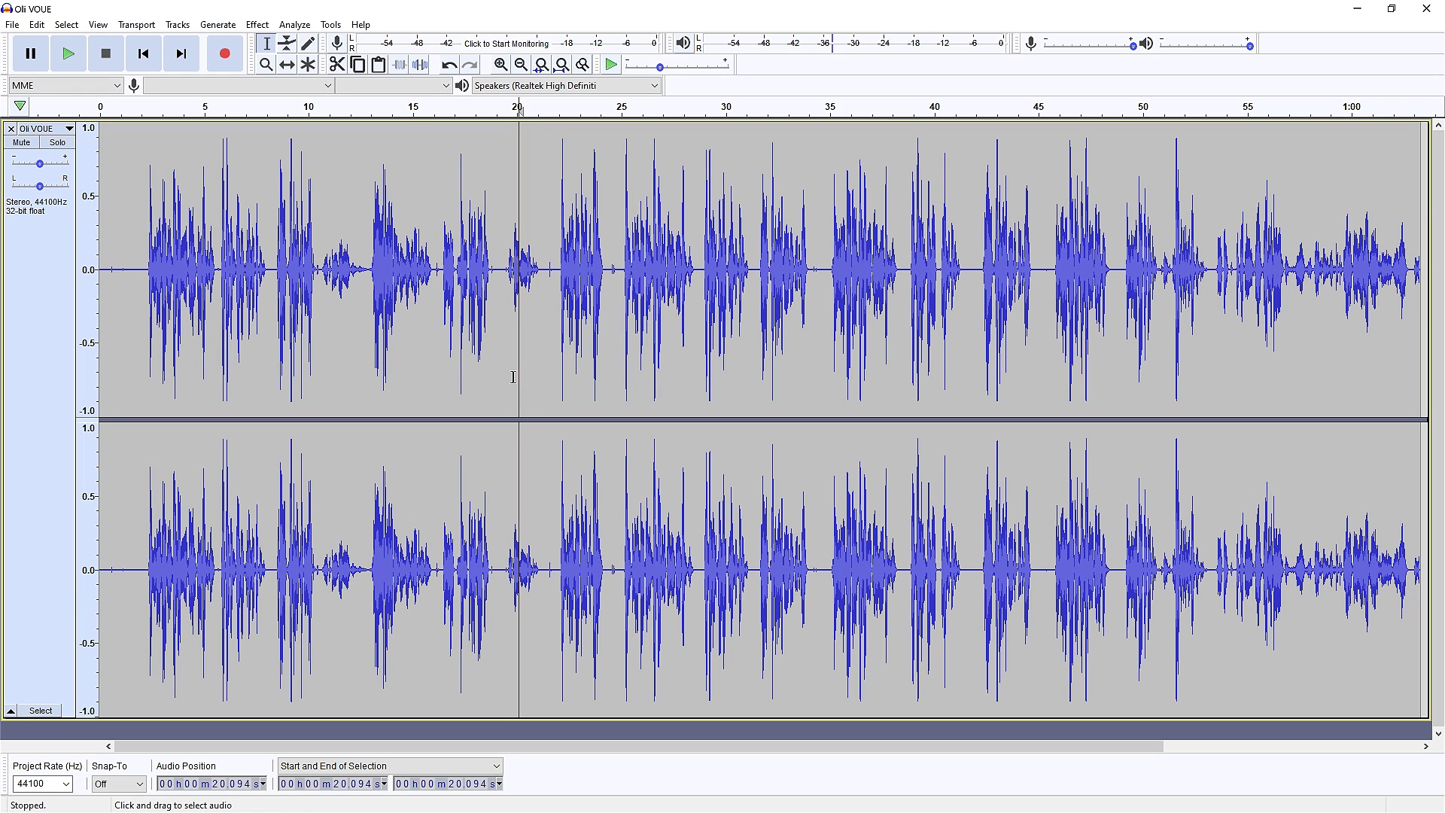
key(ctrl+a)
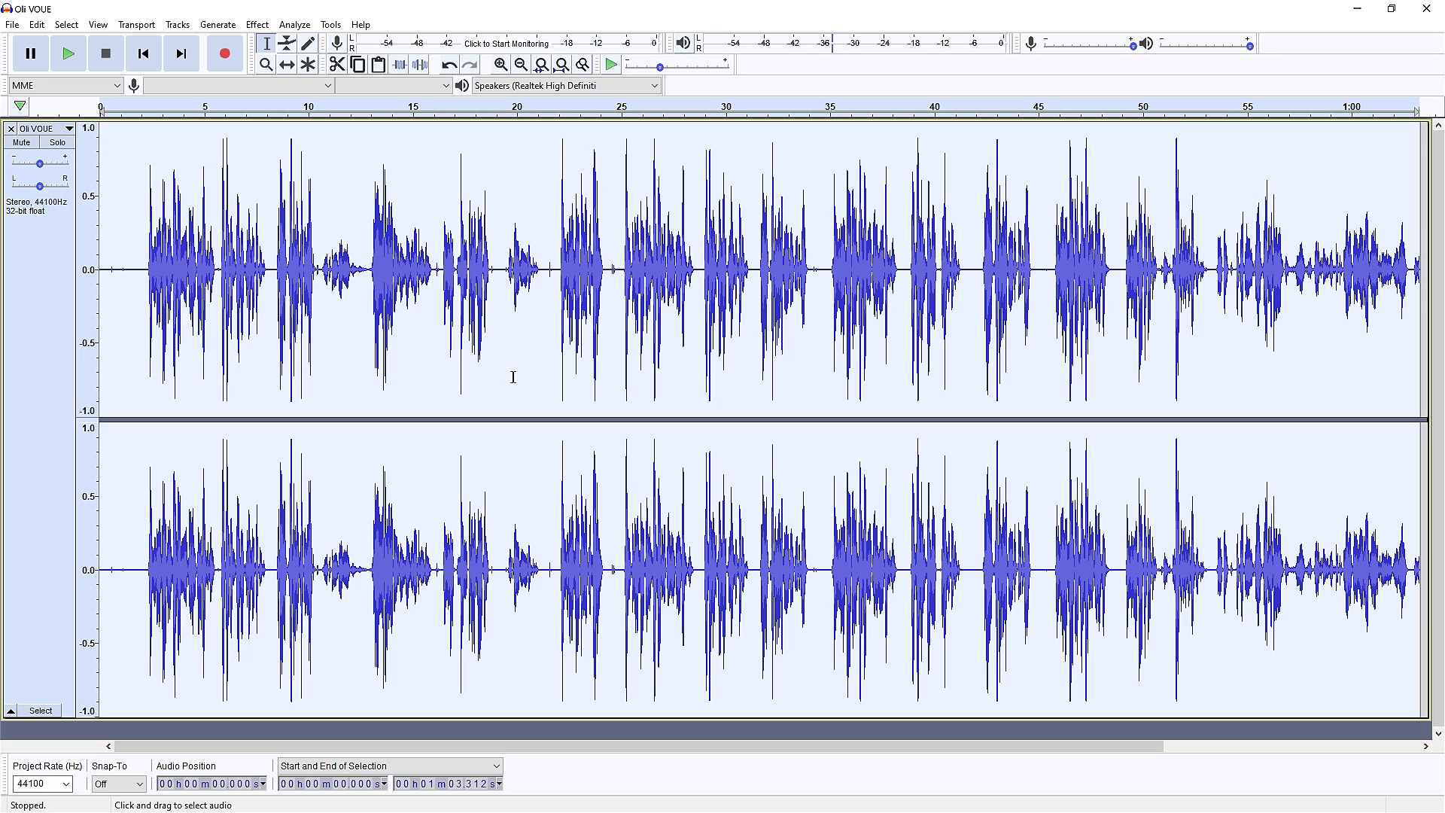
click(259, 25)
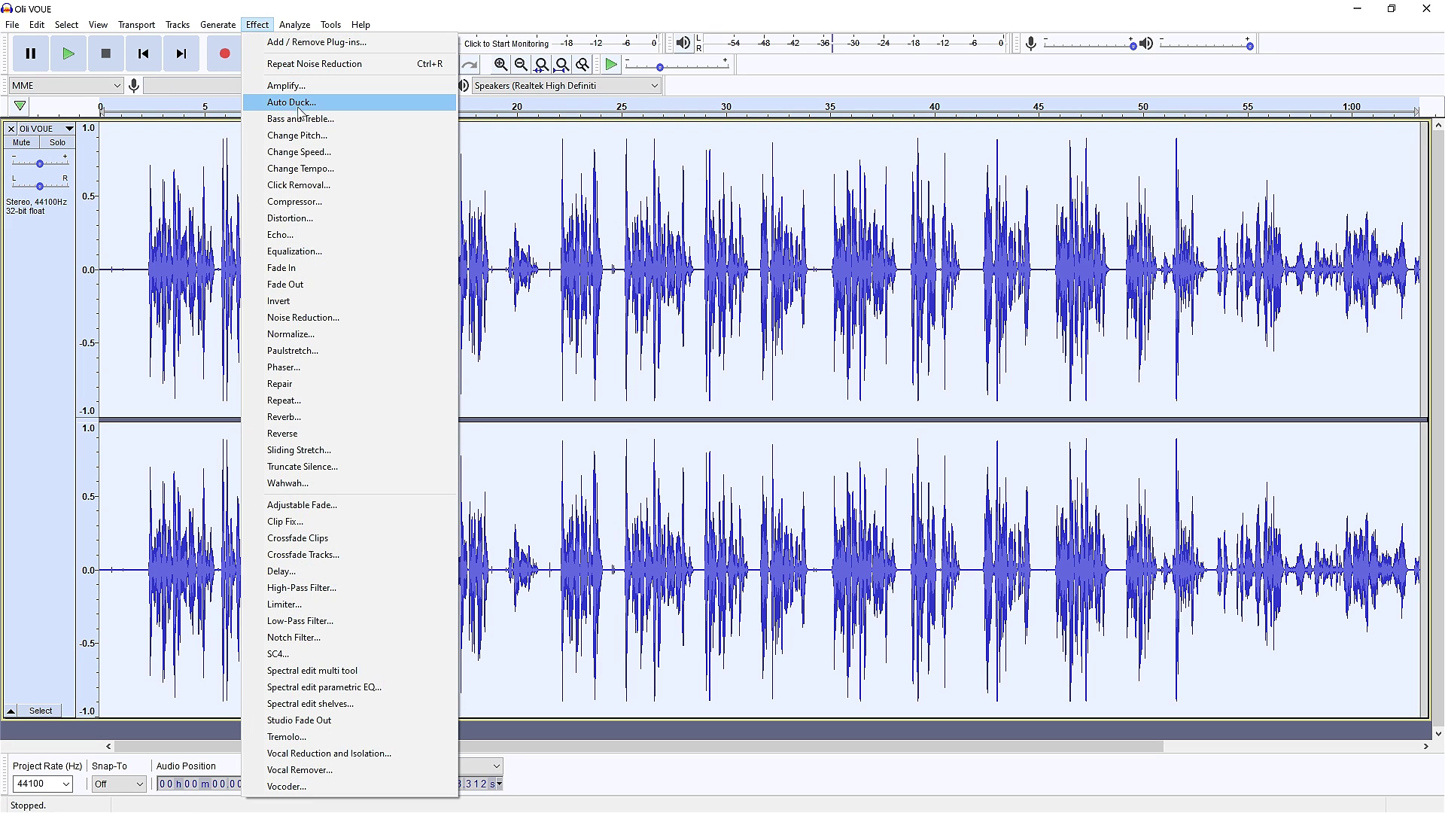
Step: Compress the voiceover with a -14 dB threshold and higher ratio, then reselect the whole track
click(337, 207)
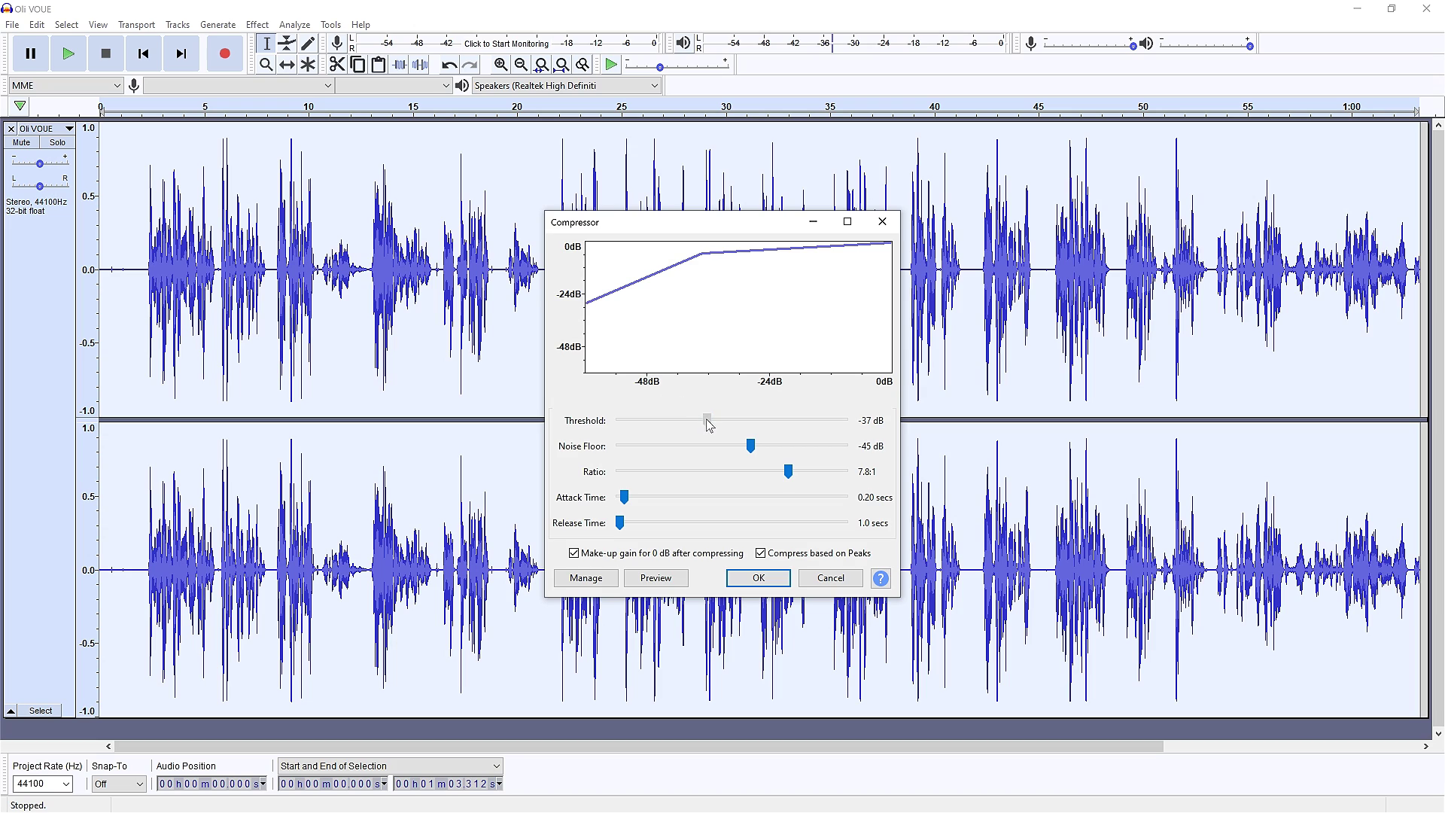
mouse_move(708, 424)
mouse_down()
mouse_move(797, 426)
mouse_move(755, 425)
mouse_up()
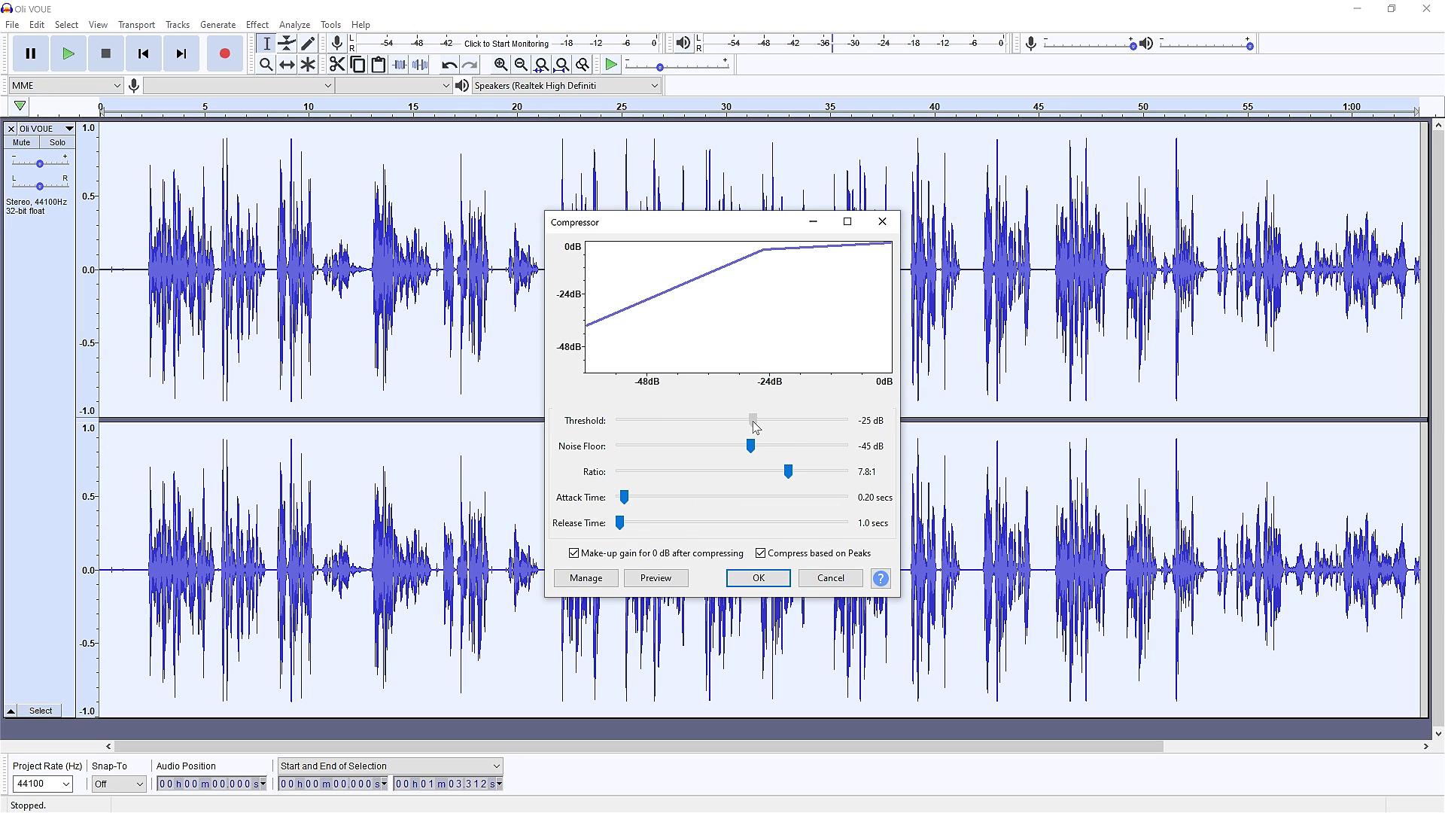
drag(788, 474, 848, 473)
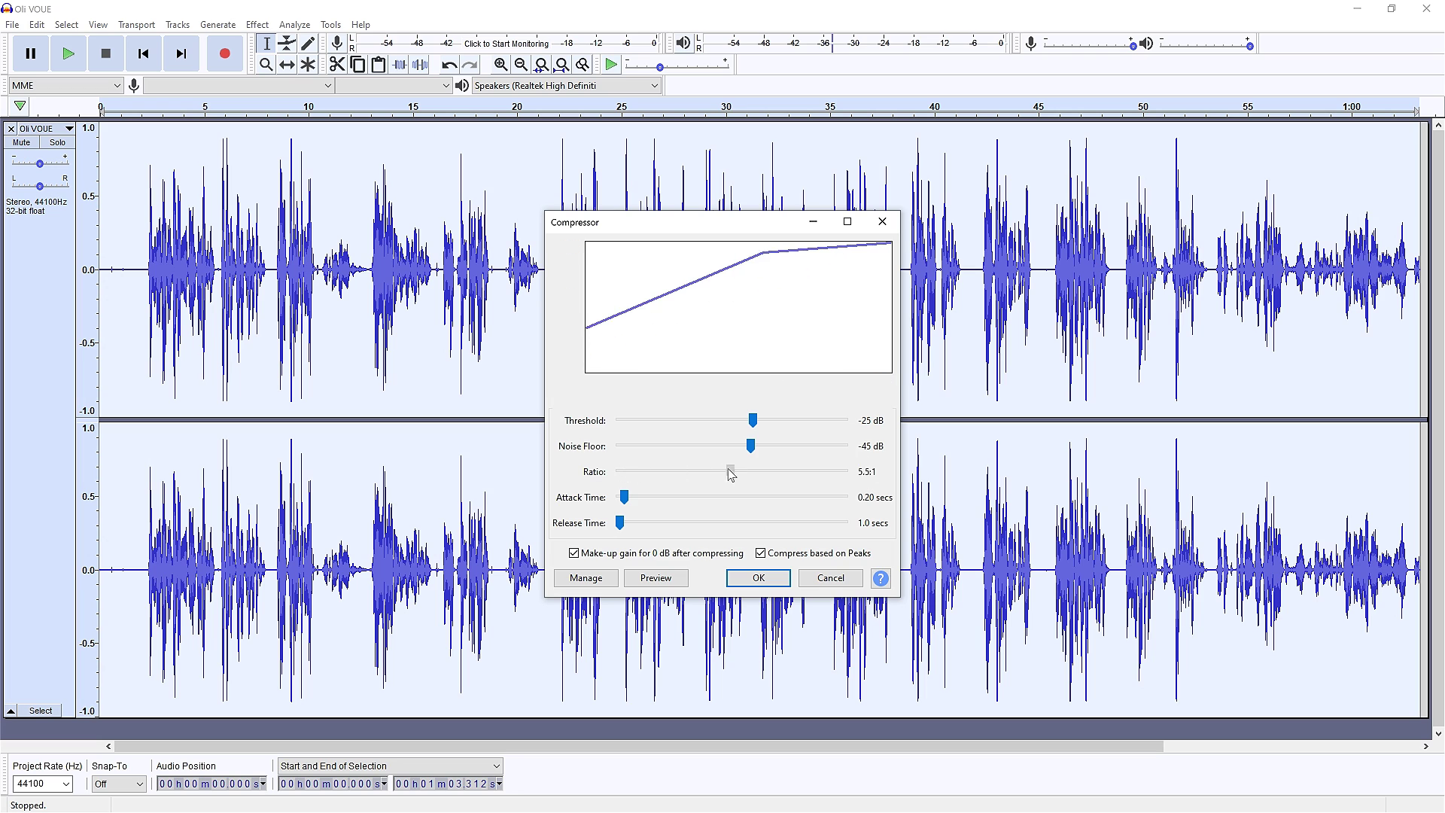
click(763, 578)
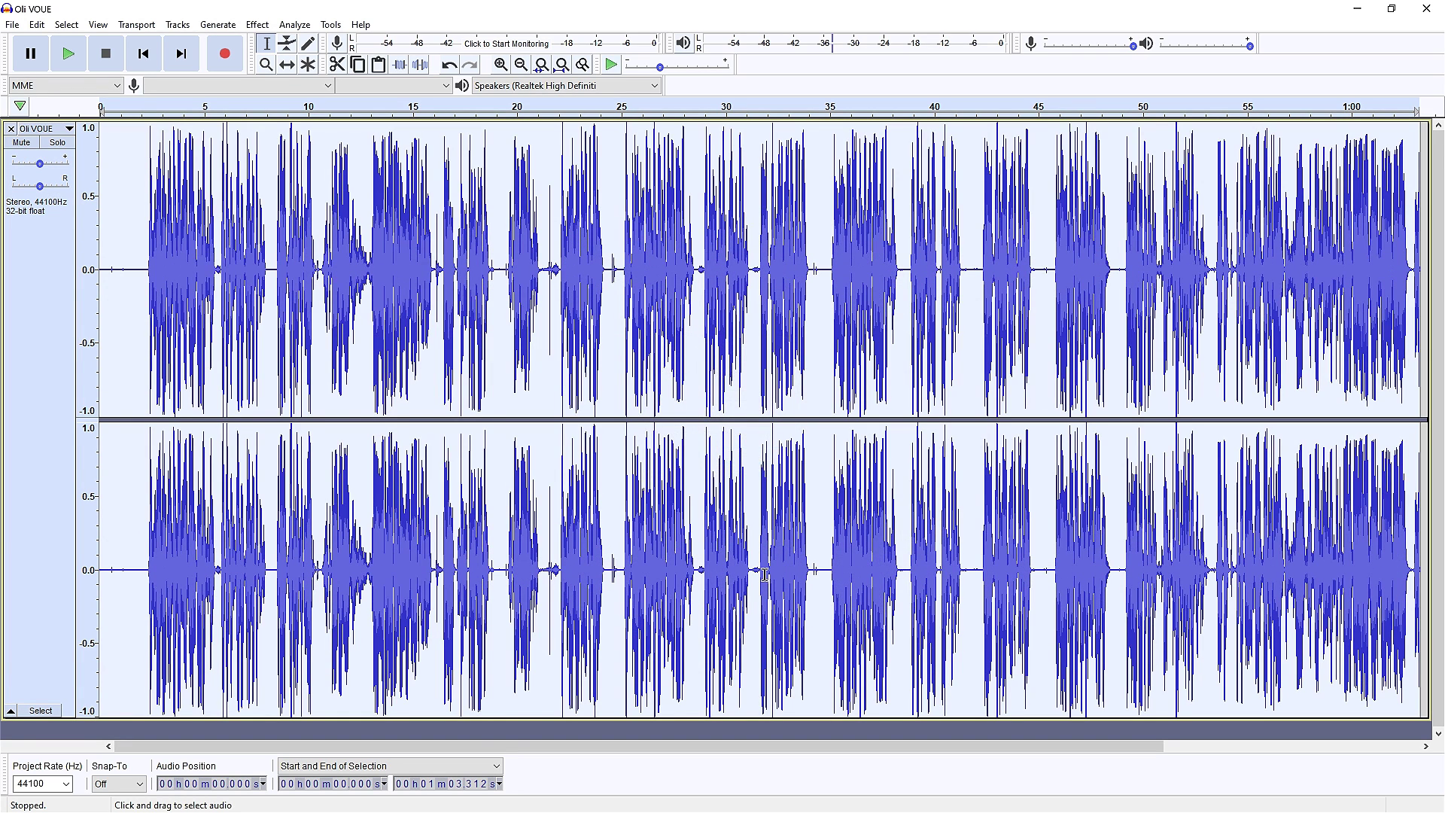
click(764, 577)
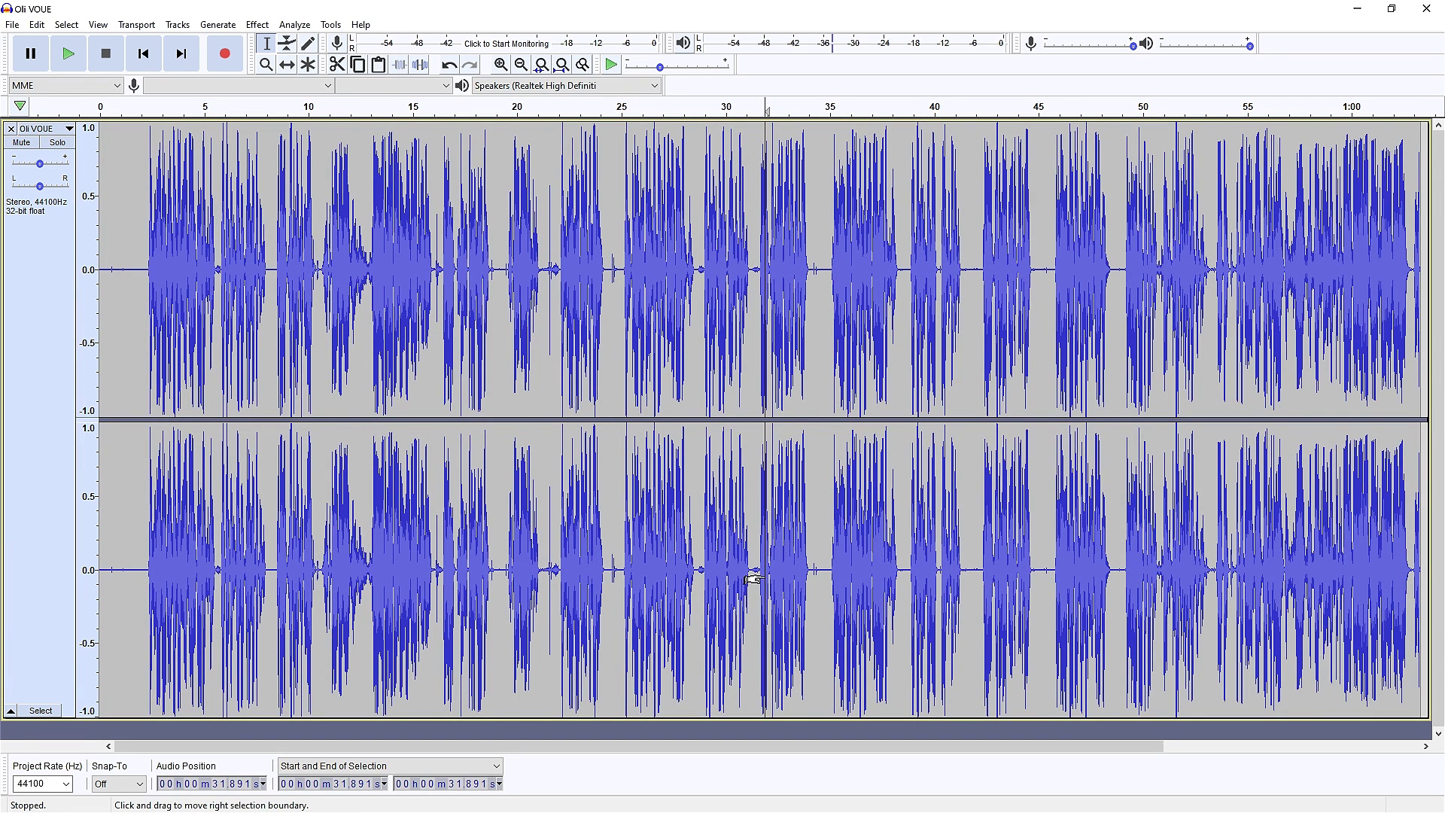
key(ctrl+a)
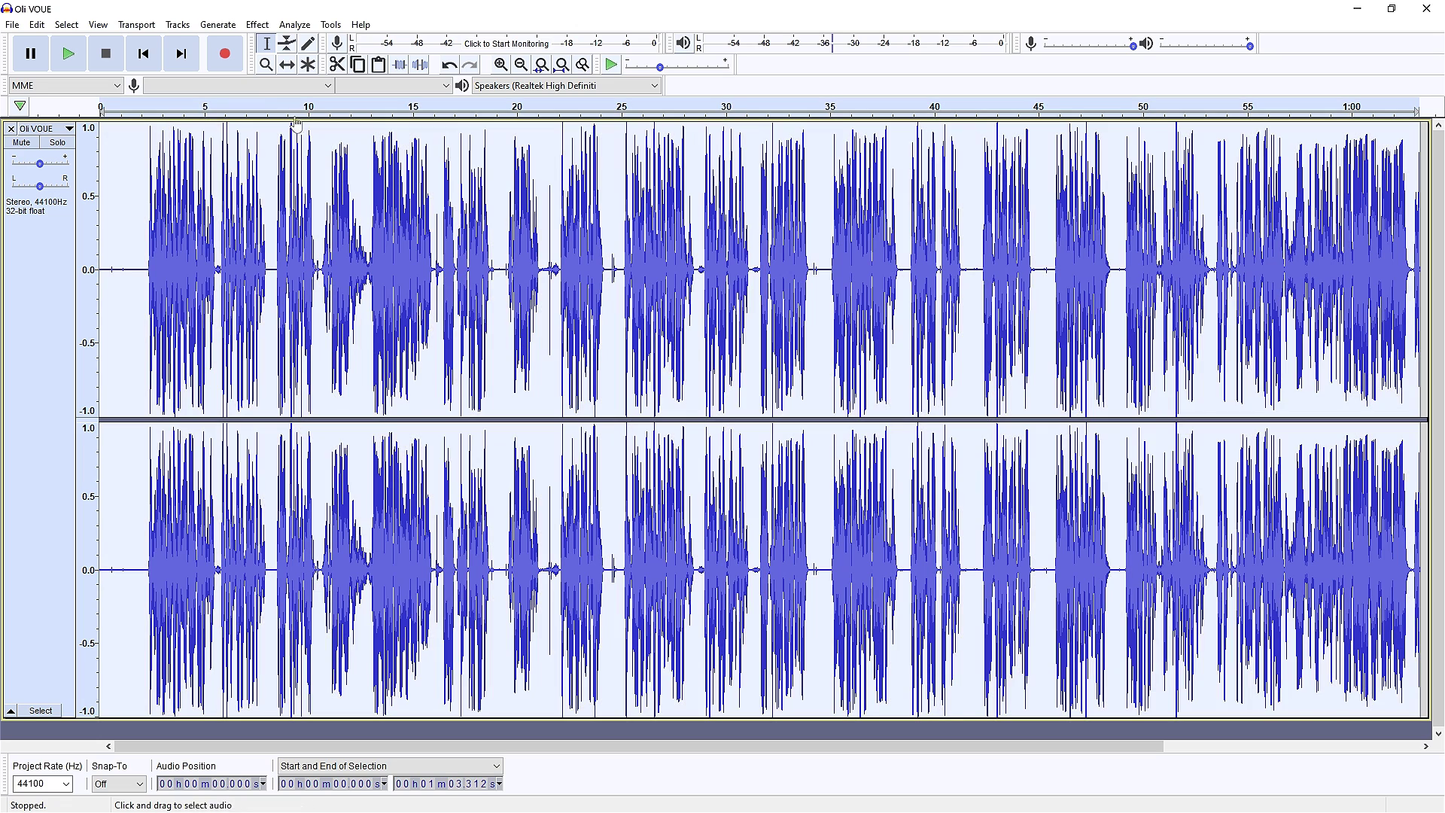
Step: Apply the Limiter with Soft Limit at -0.10 dB to the whole voiceover
click(255, 25)
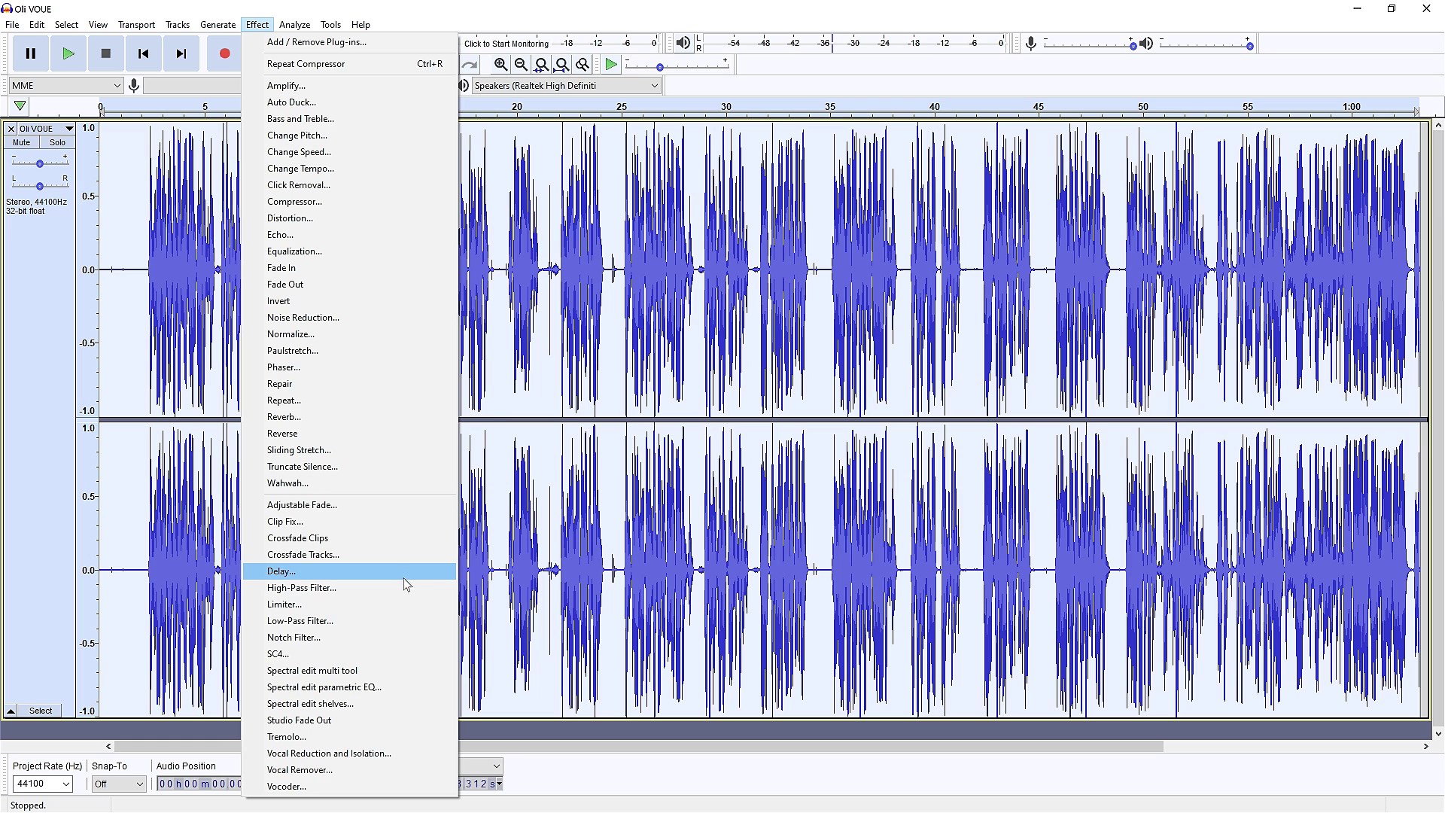
click(409, 603)
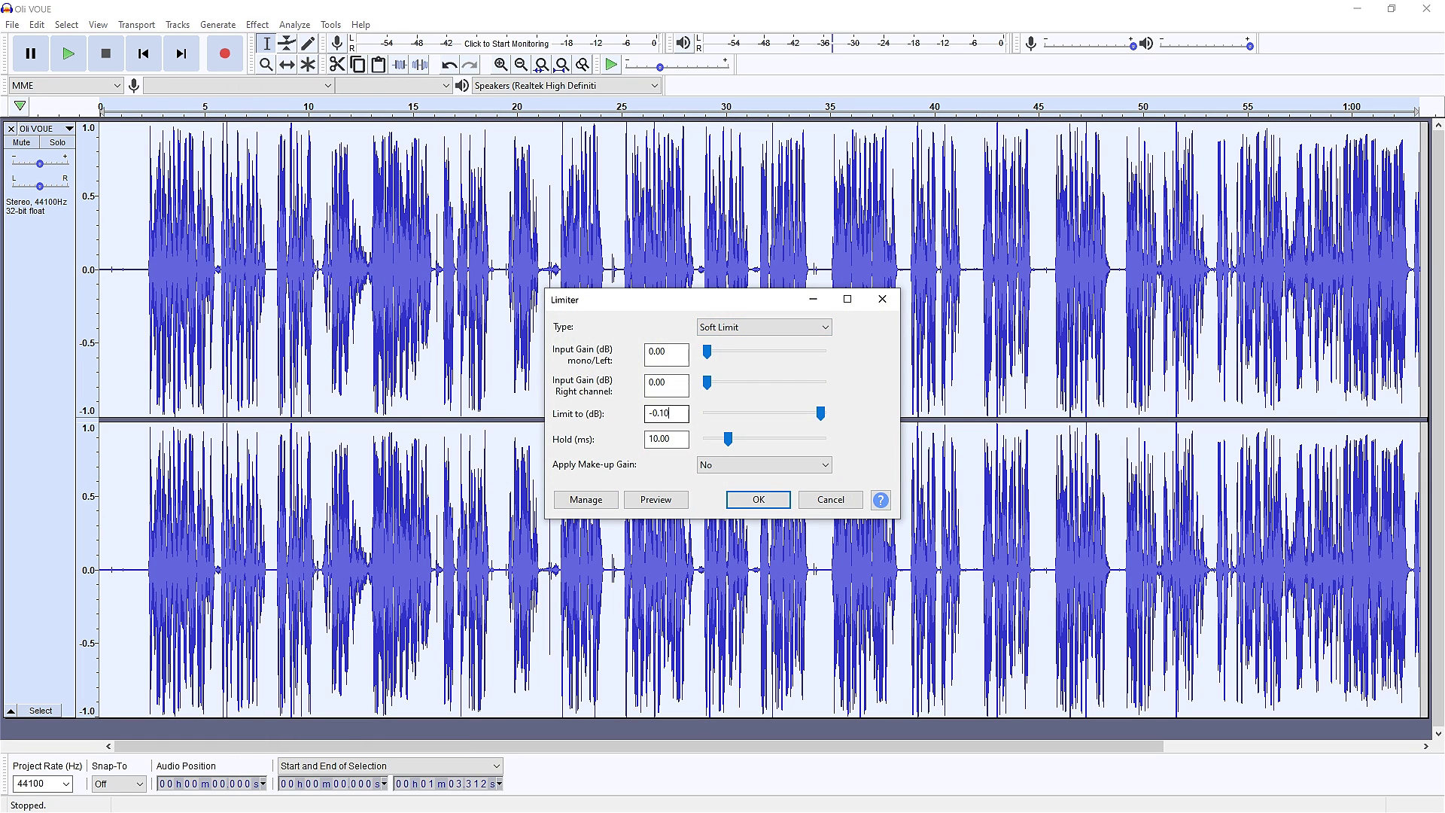
click(743, 494)
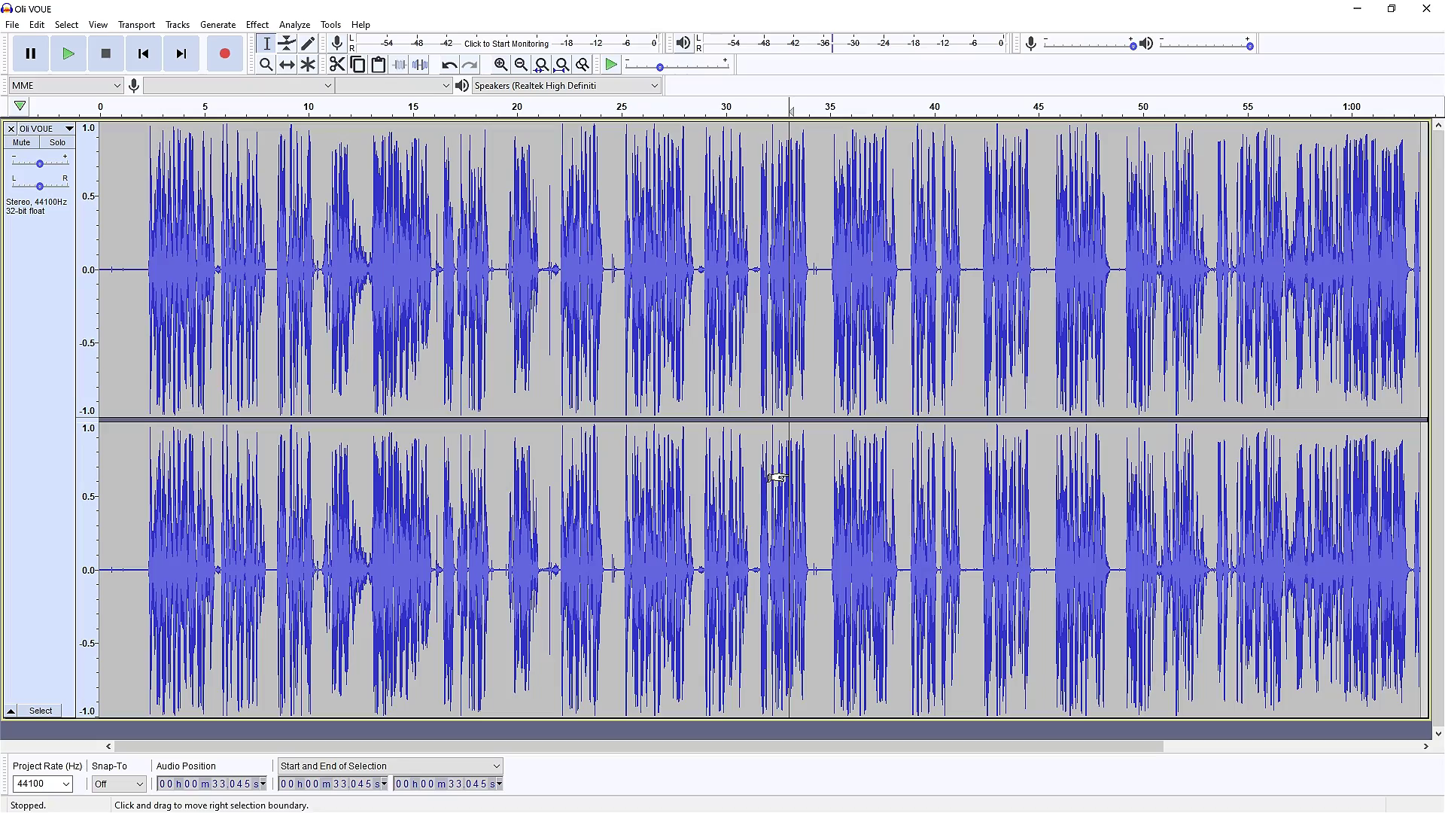
Step: Save the voiceover as Oli VOUE.wav, accepting the default metadata tags
click(11, 23)
mouse_move(45, 135)
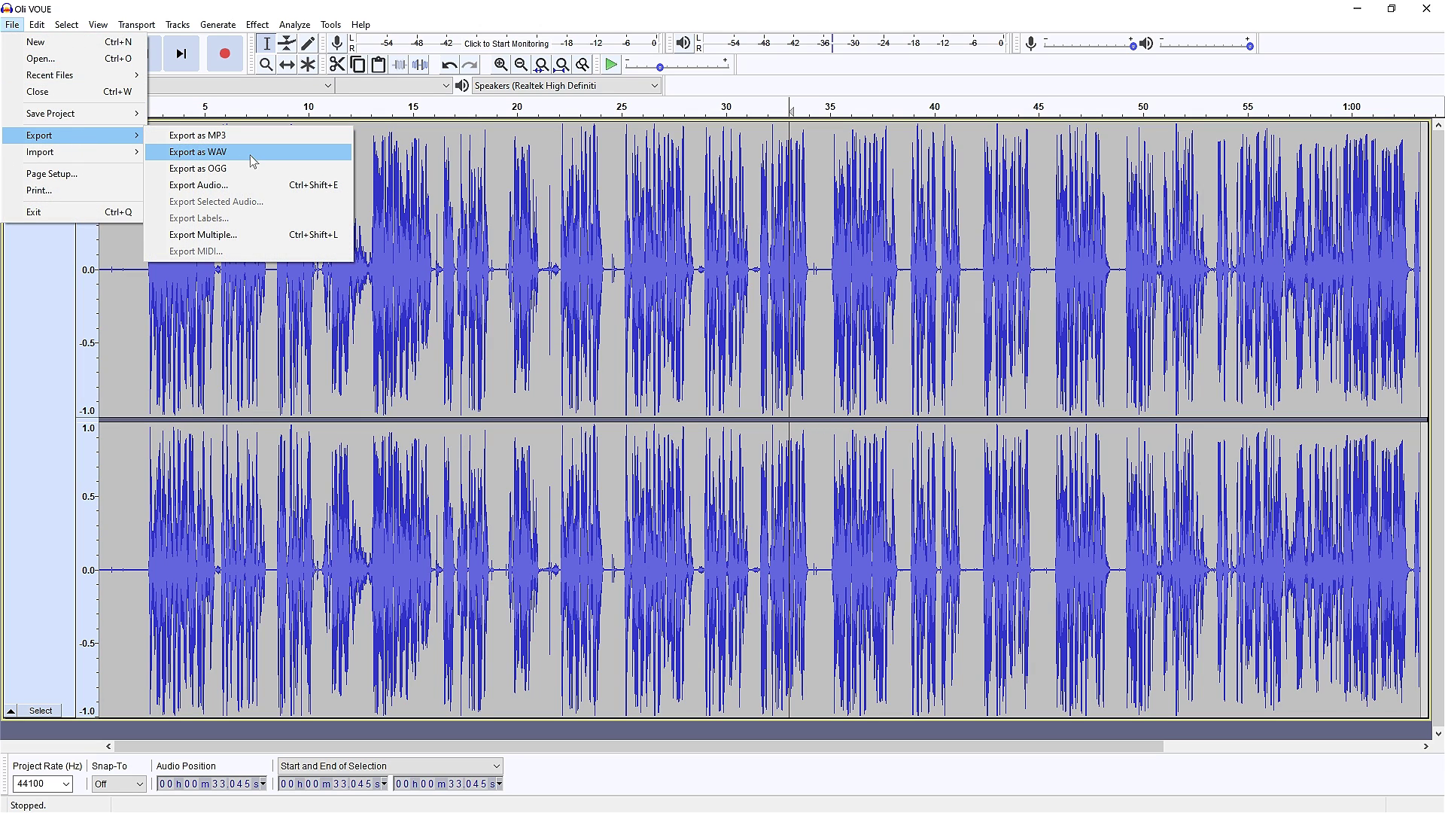
click(251, 159)
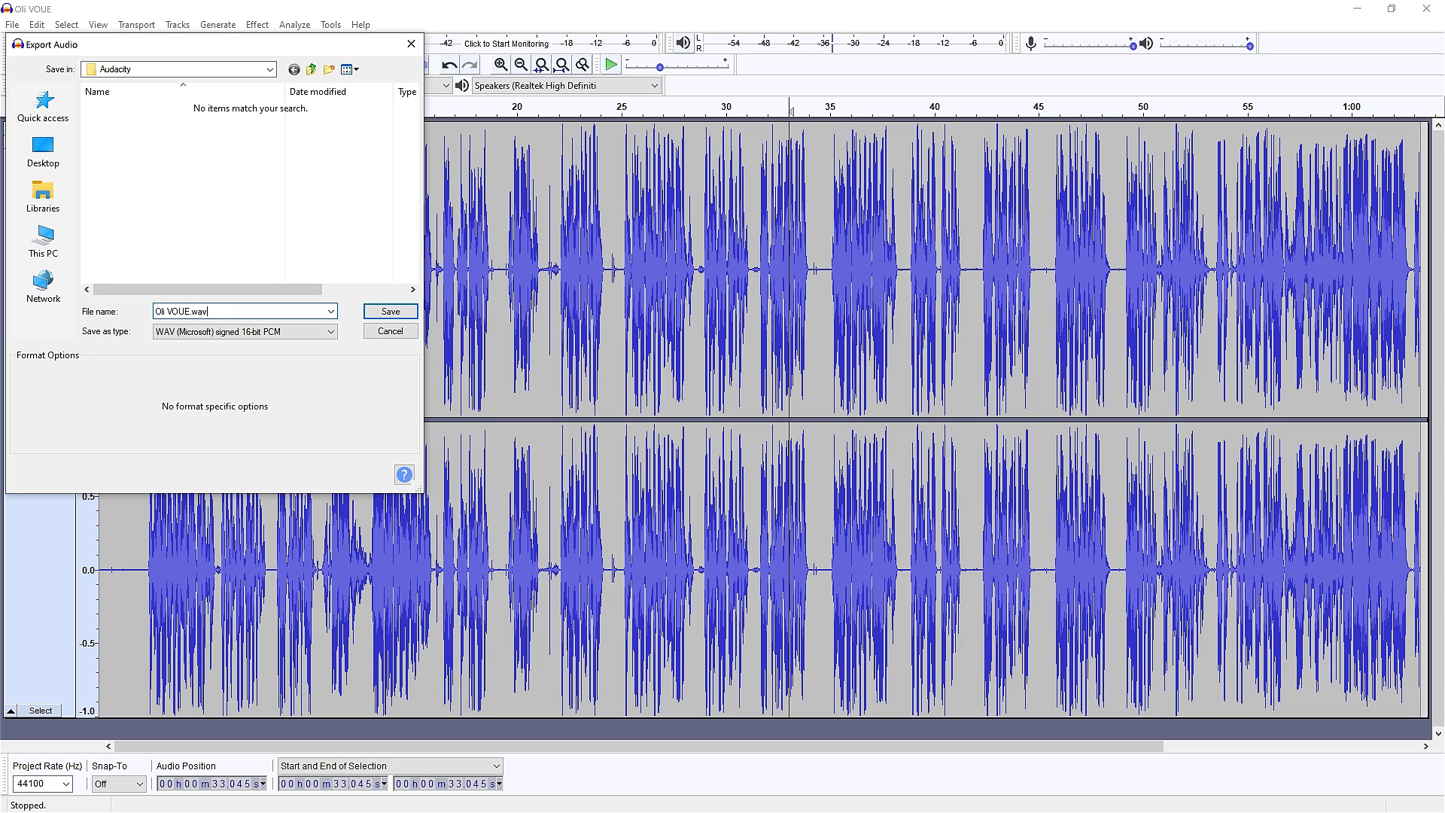
click(379, 315)
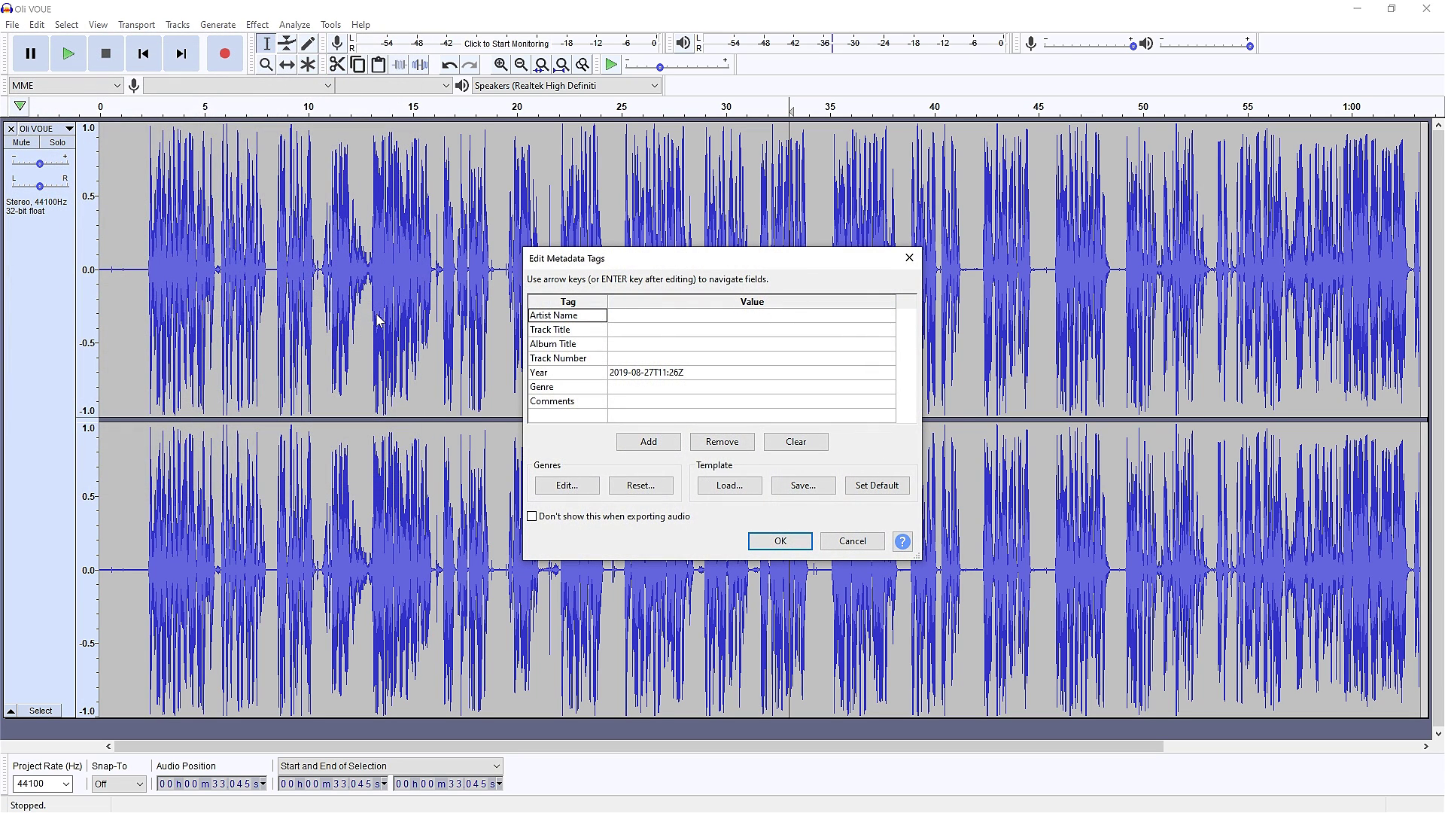
click(775, 542)
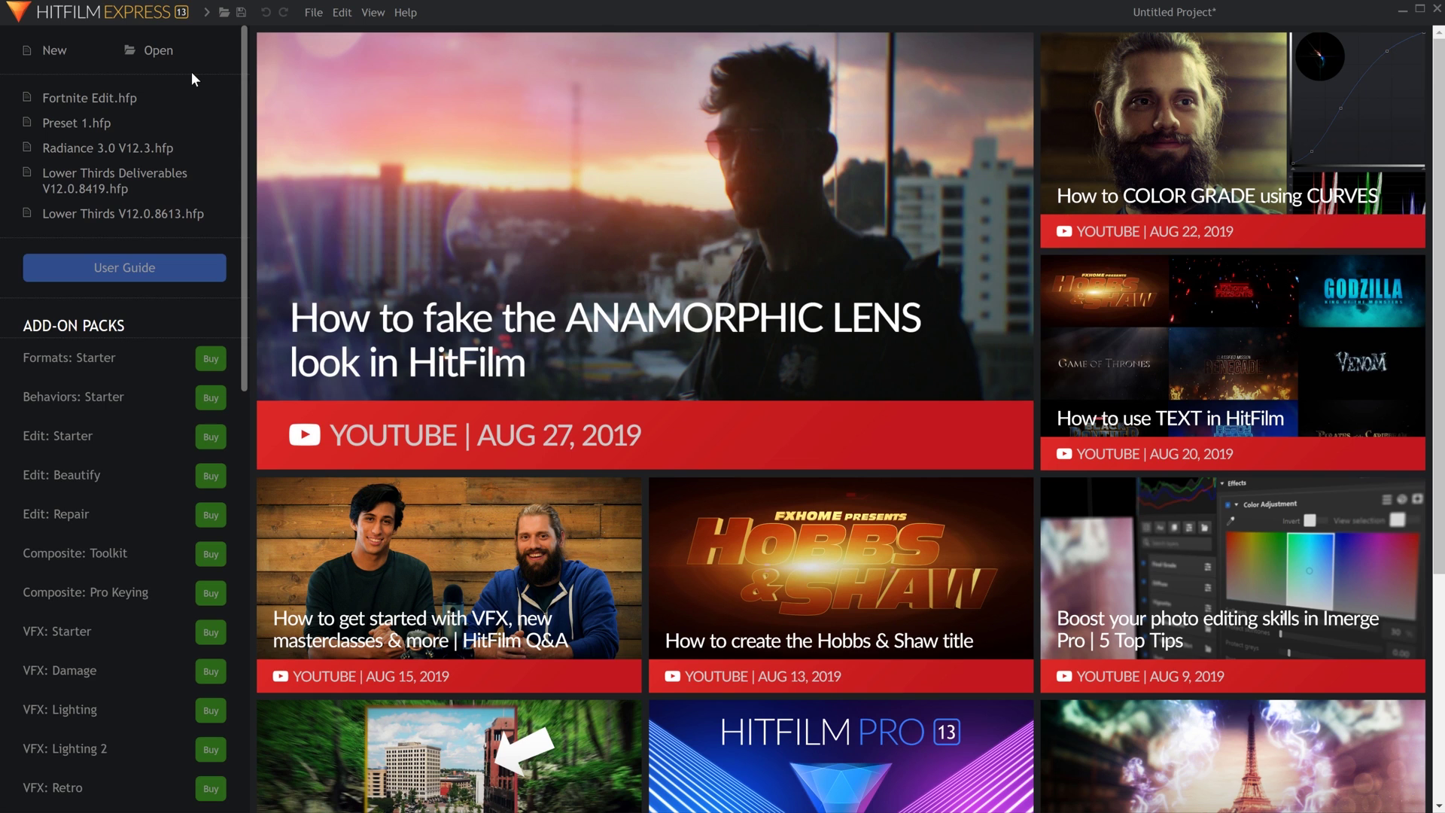
Step: Create a 1080p Full HD 60 fps project and select the gameplay clip and voiceover for import
click(54, 50)
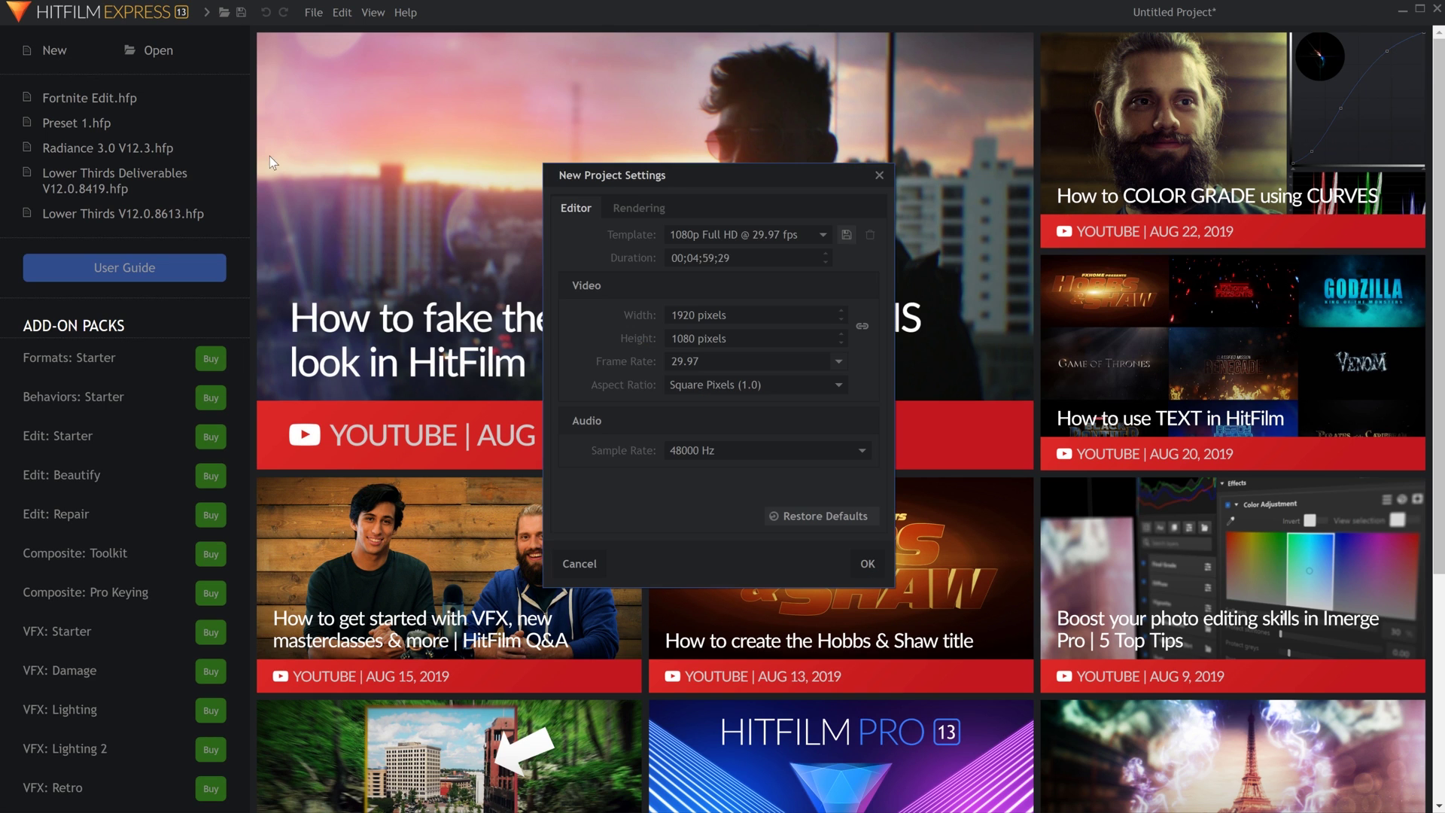
click(831, 234)
click(821, 557)
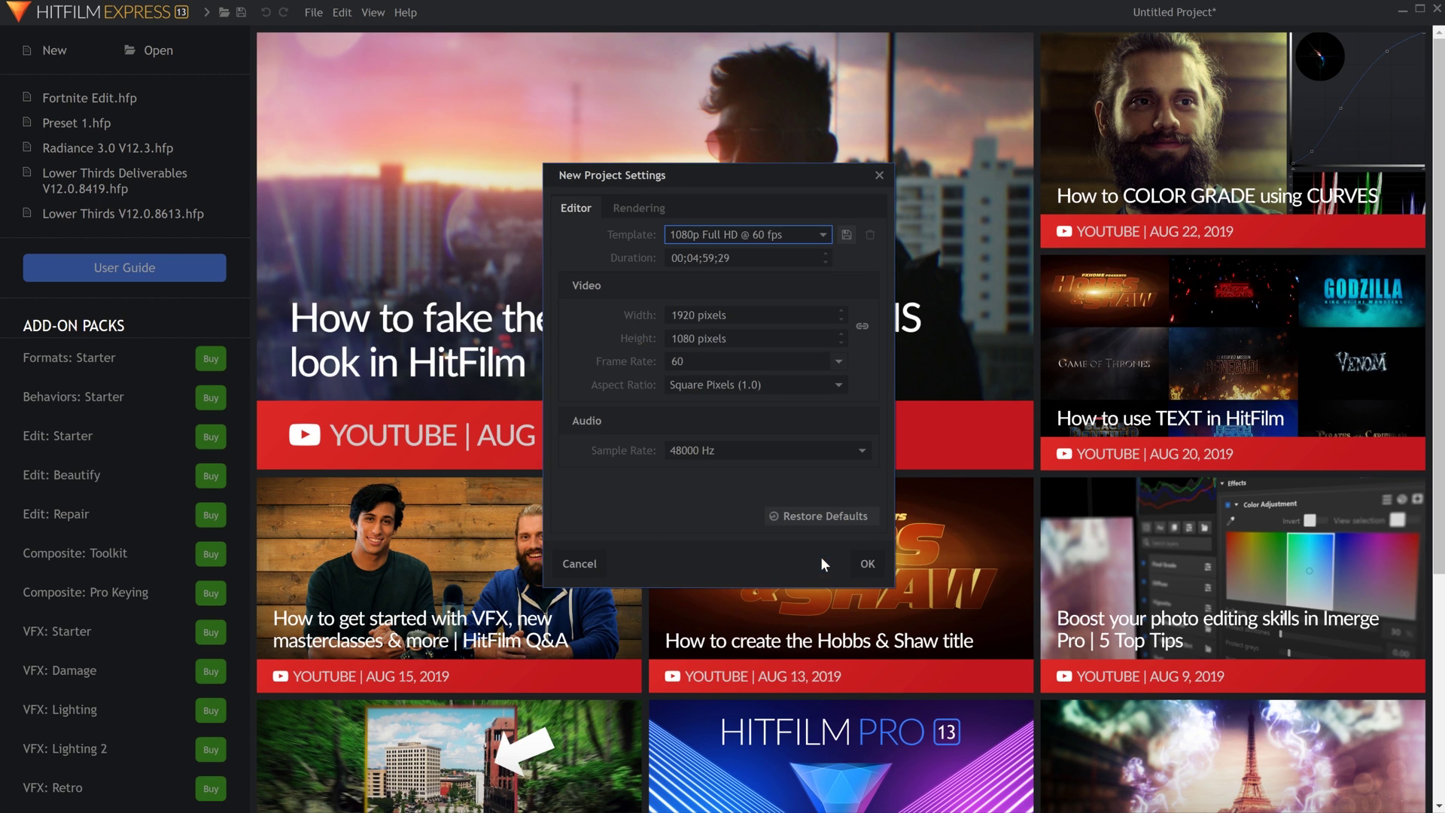
click(865, 564)
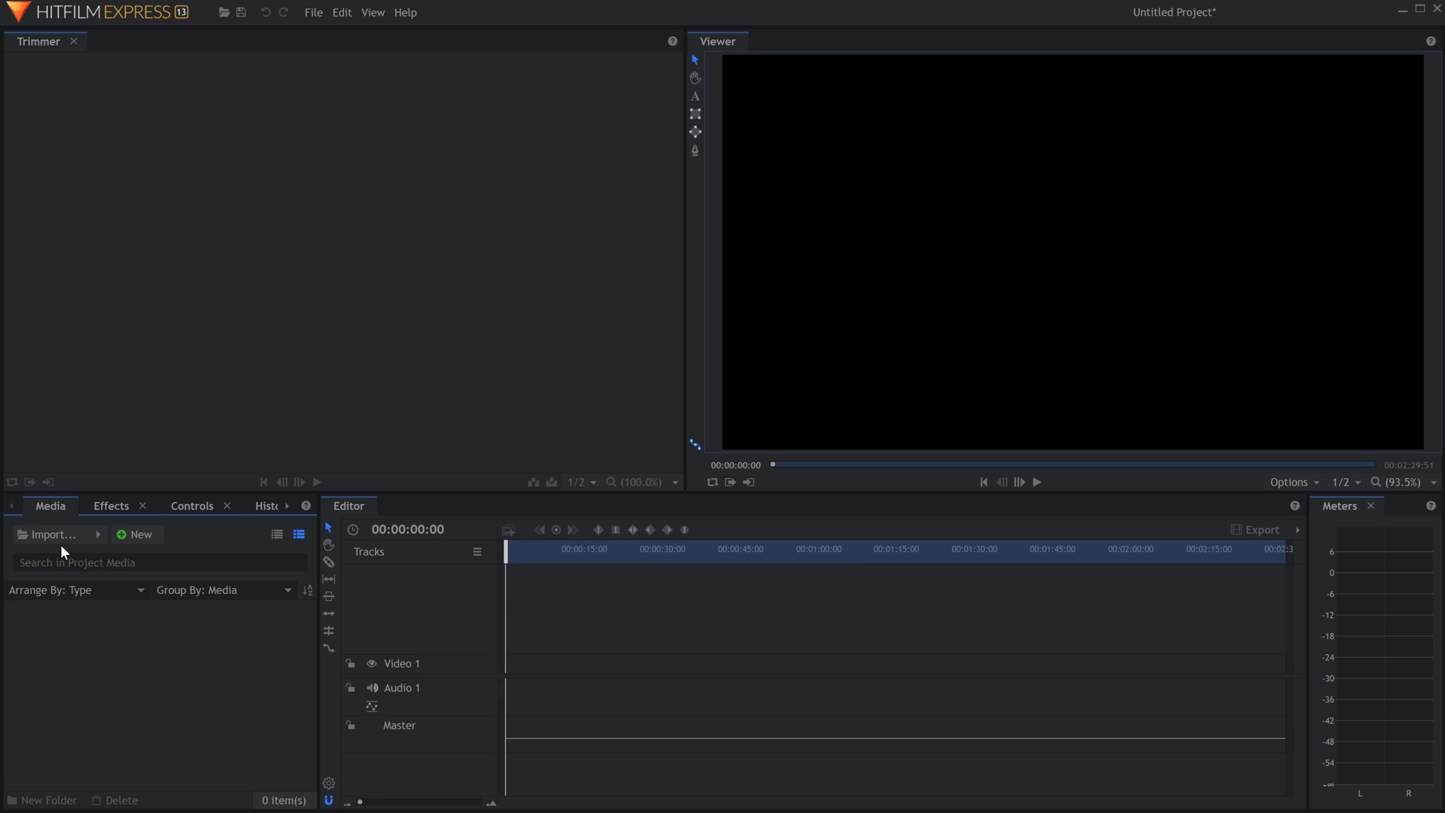
click(57, 535)
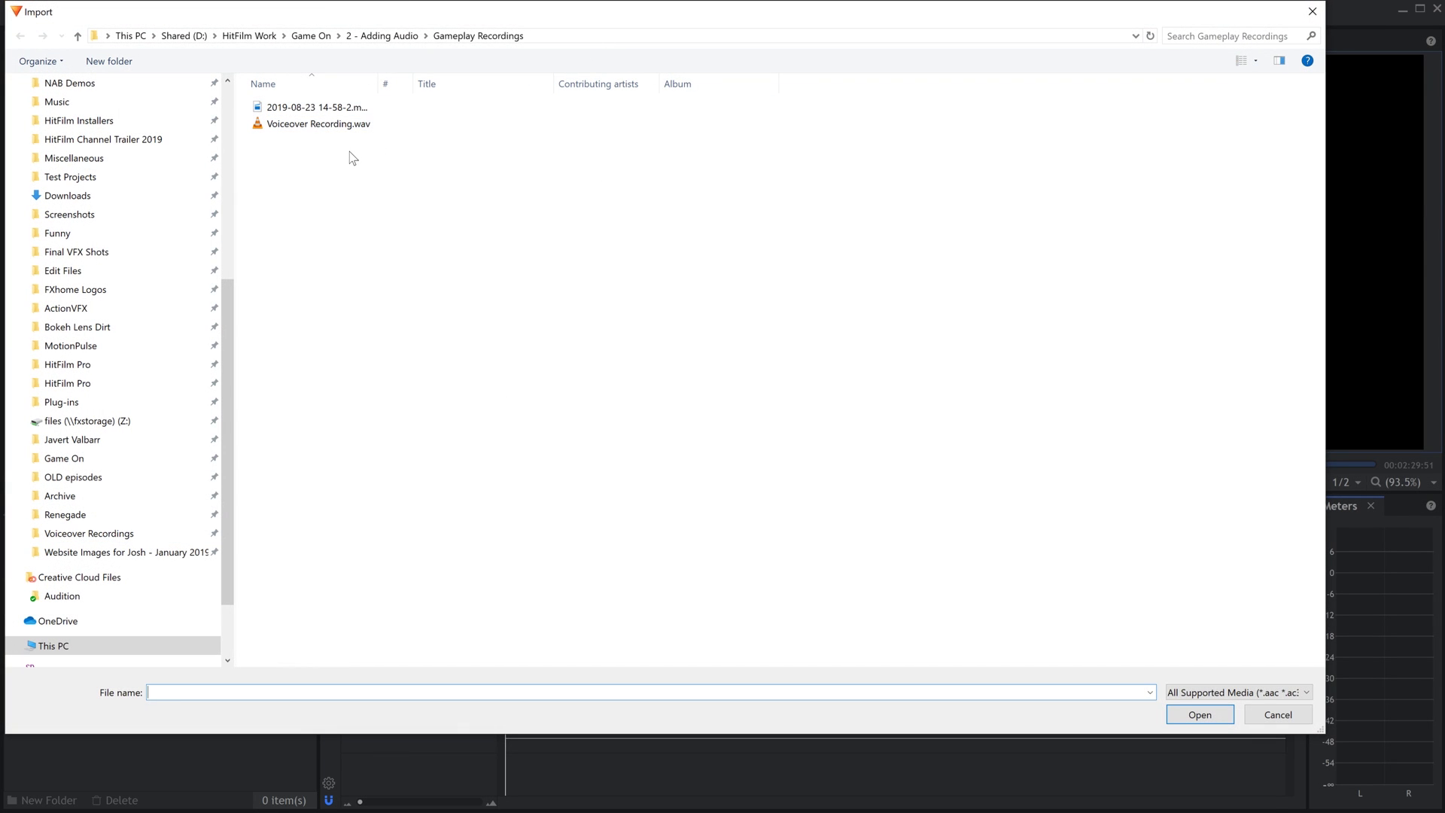
drag(346, 151, 340, 108)
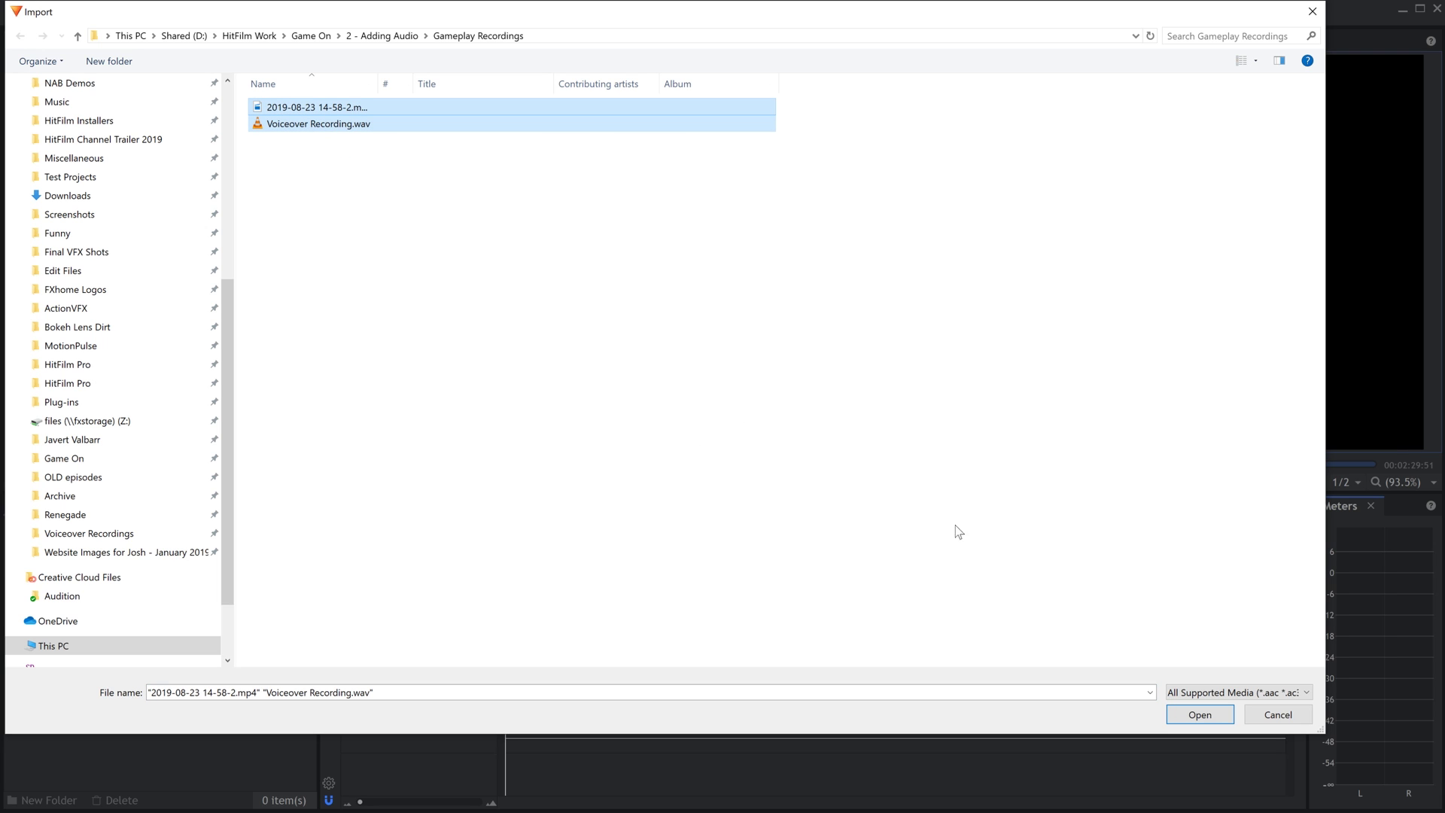
Step: Import the media, place the gameplay clip at the timeline start keeping sequence settings, and preview it
click(1189, 714)
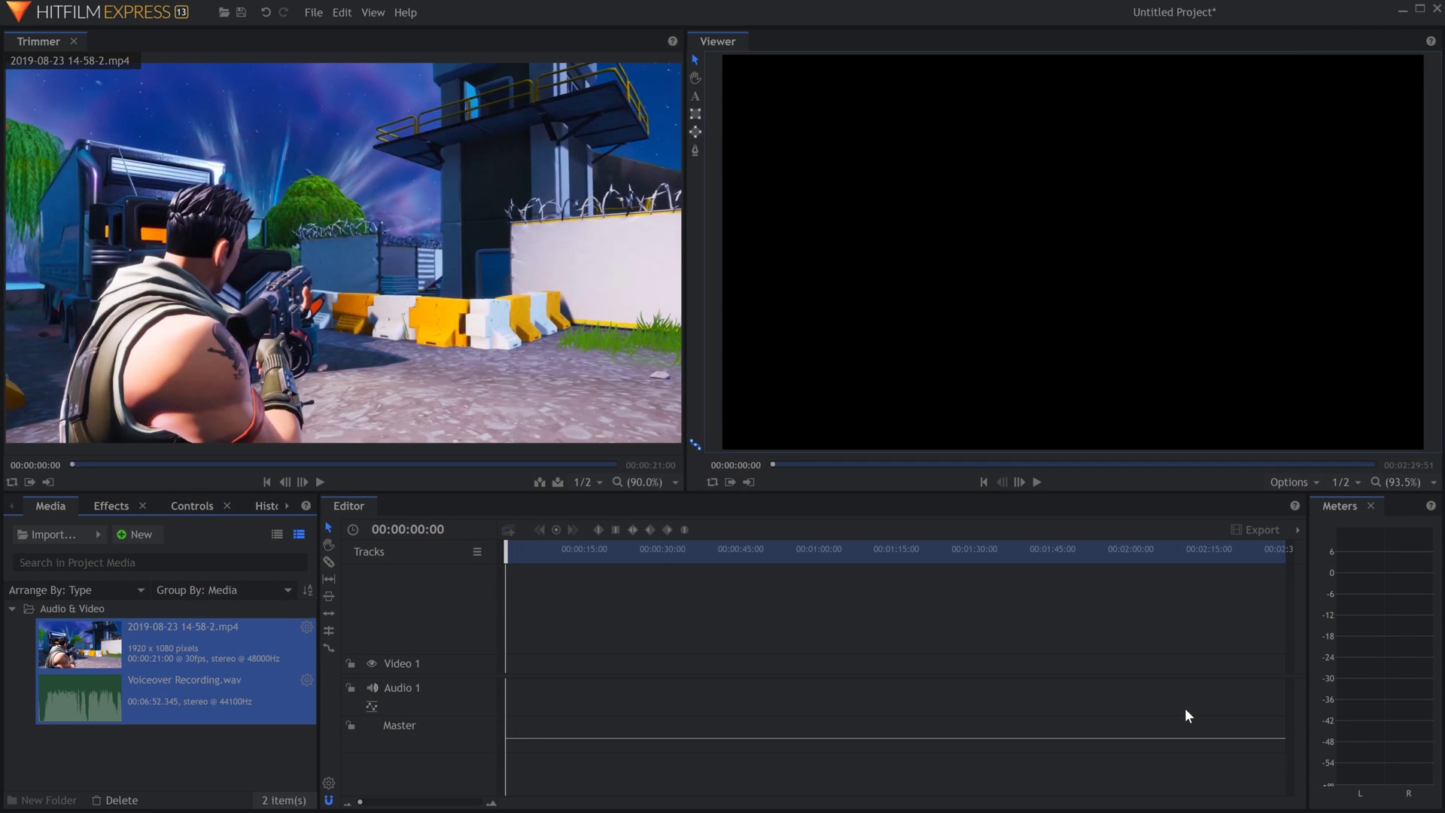
click(271, 738)
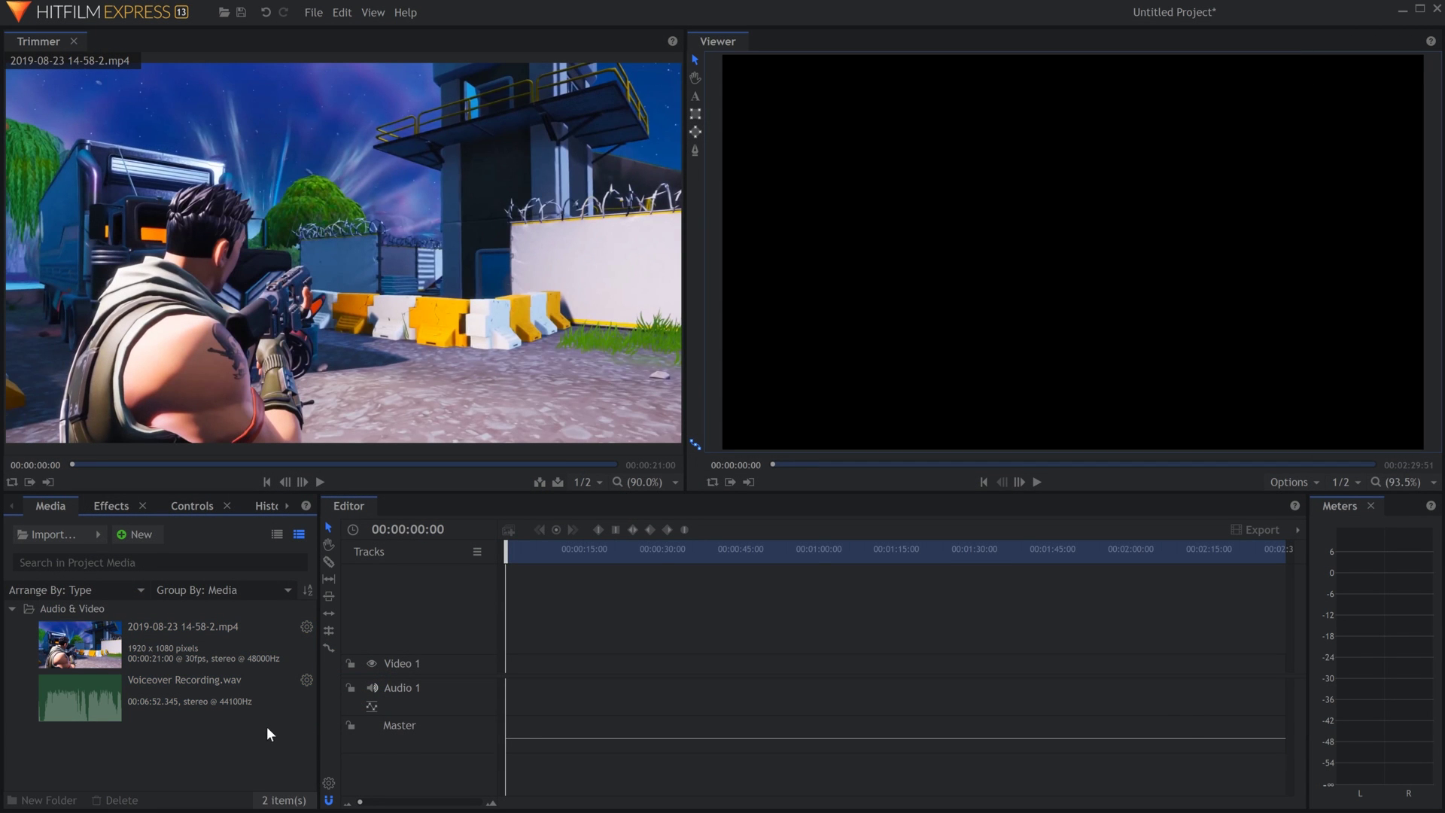
drag(194, 639, 507, 664)
click(893, 457)
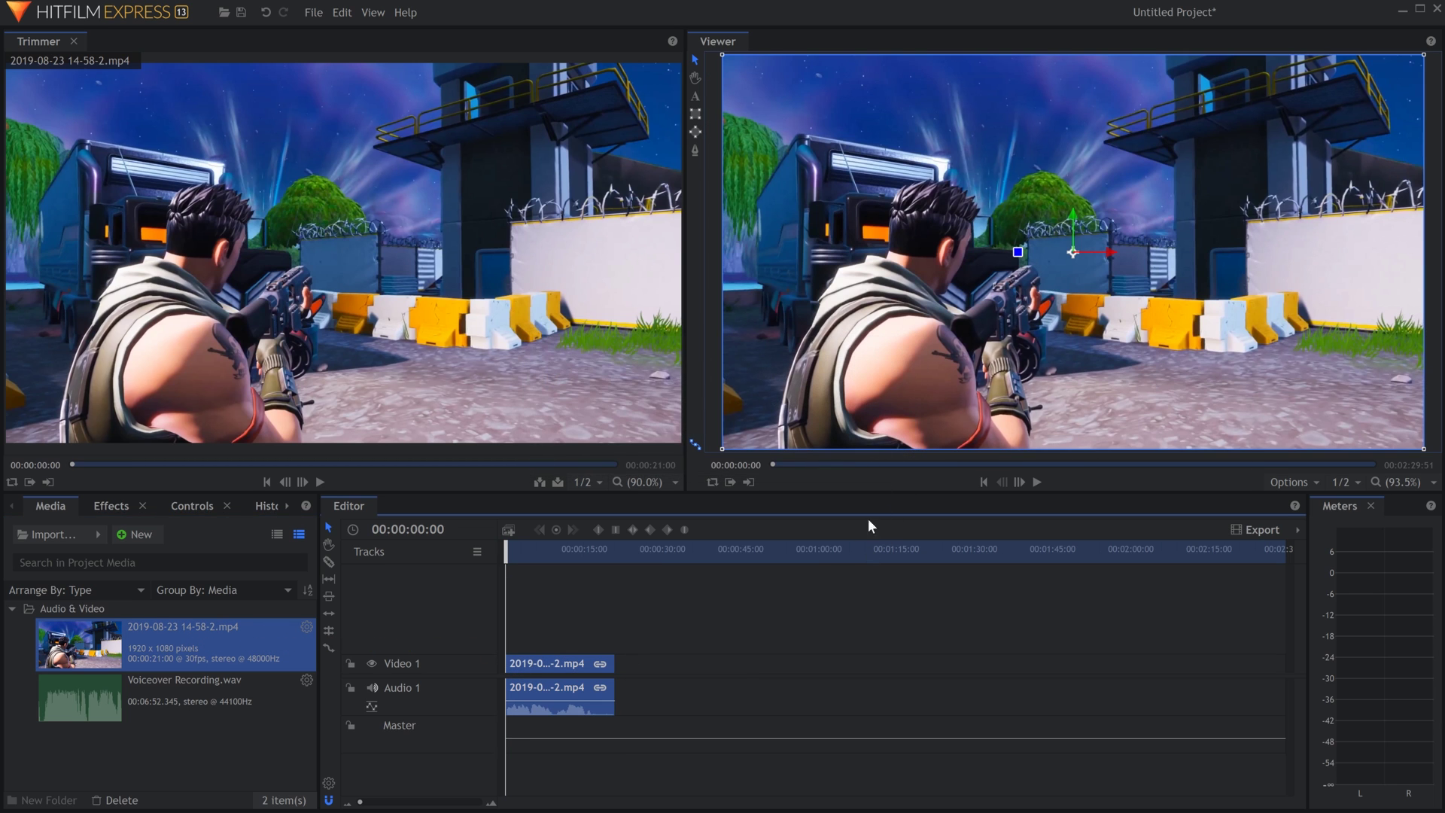
key(space)
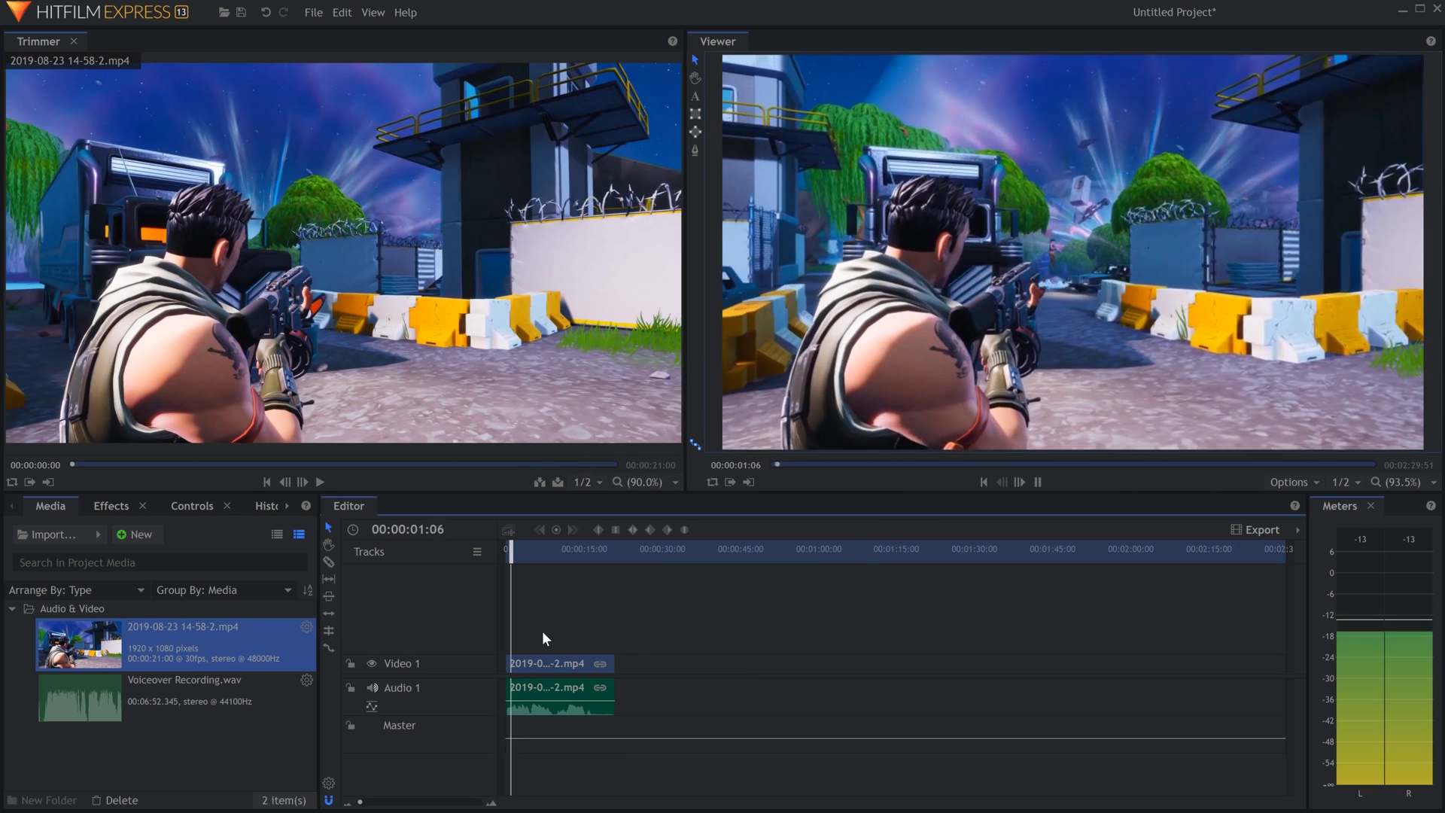
key(space)
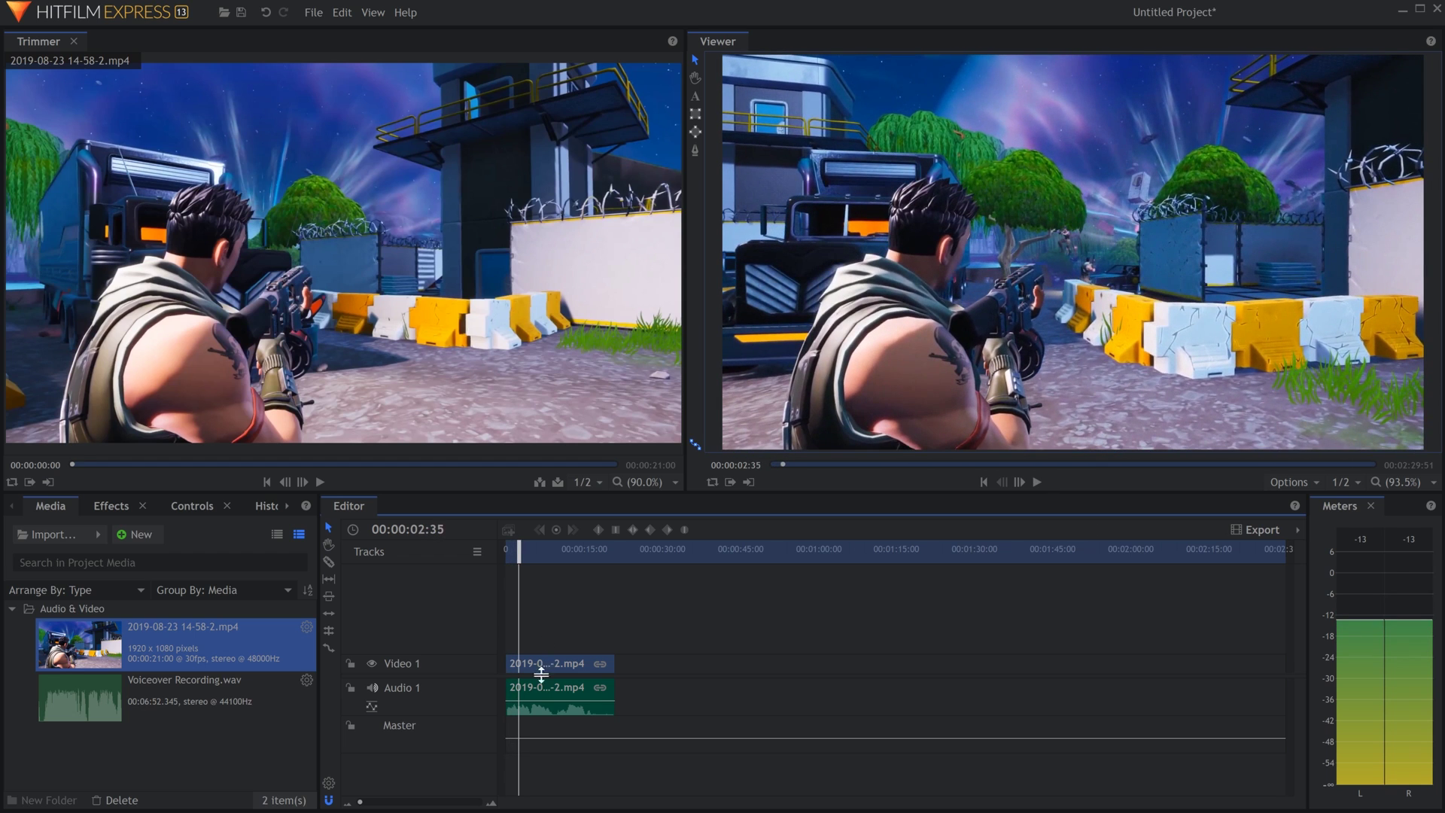
Step: Add an Audio 2 track and drop the voiceover WAV onto it
right_click(467, 743)
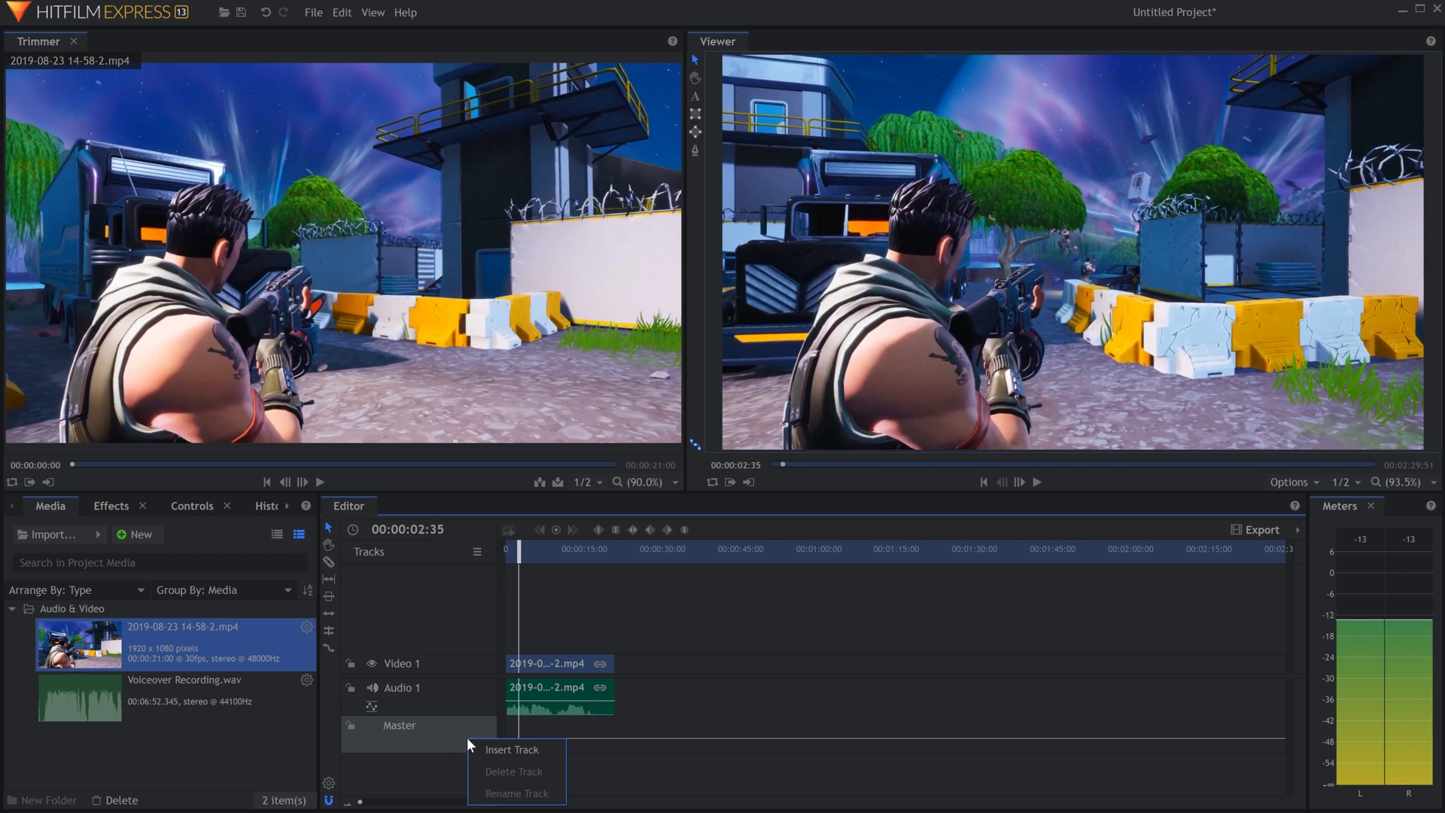
click(543, 751)
drag(165, 698, 588, 735)
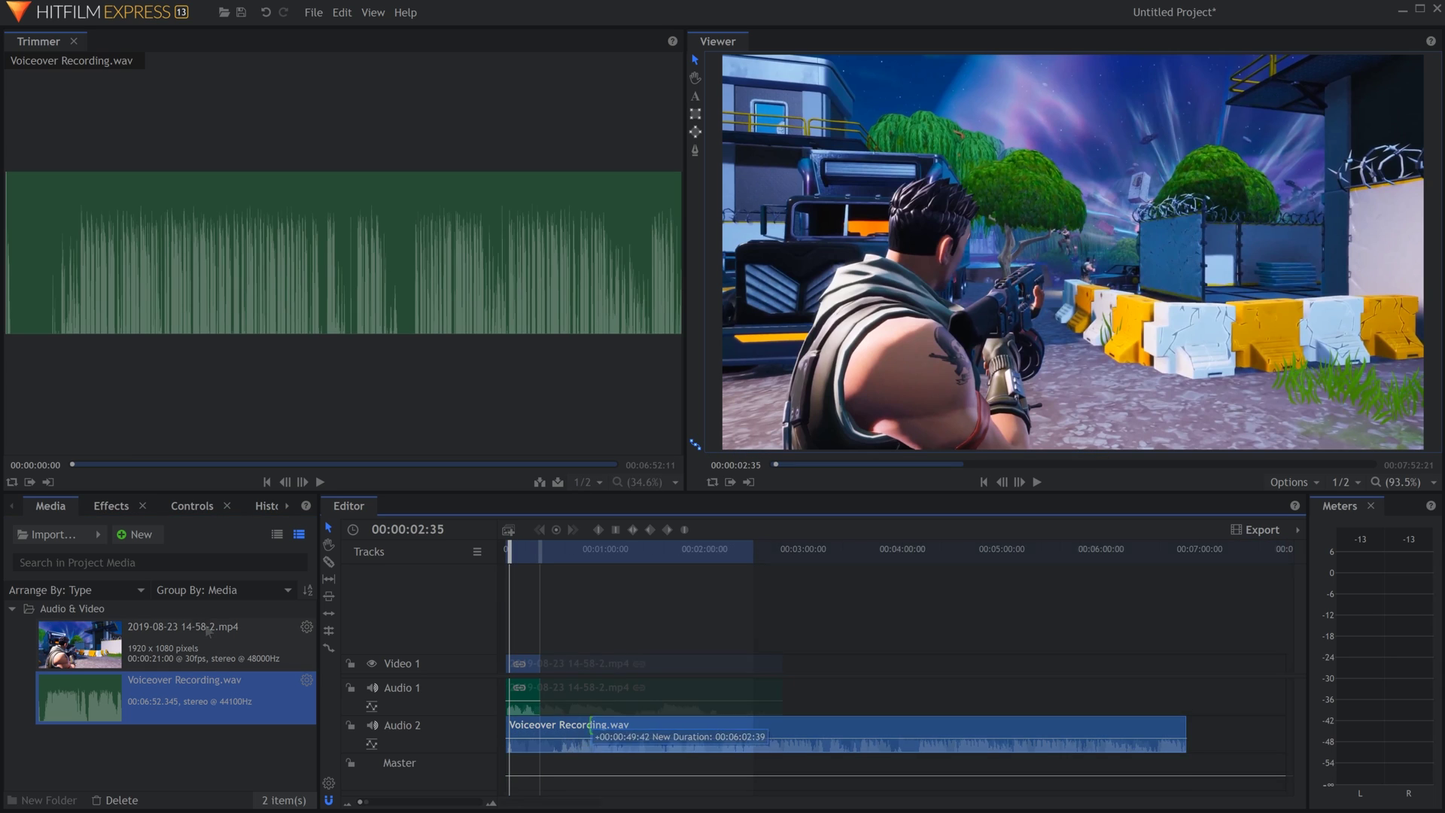
Step: Show the Effects panel and expand its Audio folder
click(111, 506)
click(12, 598)
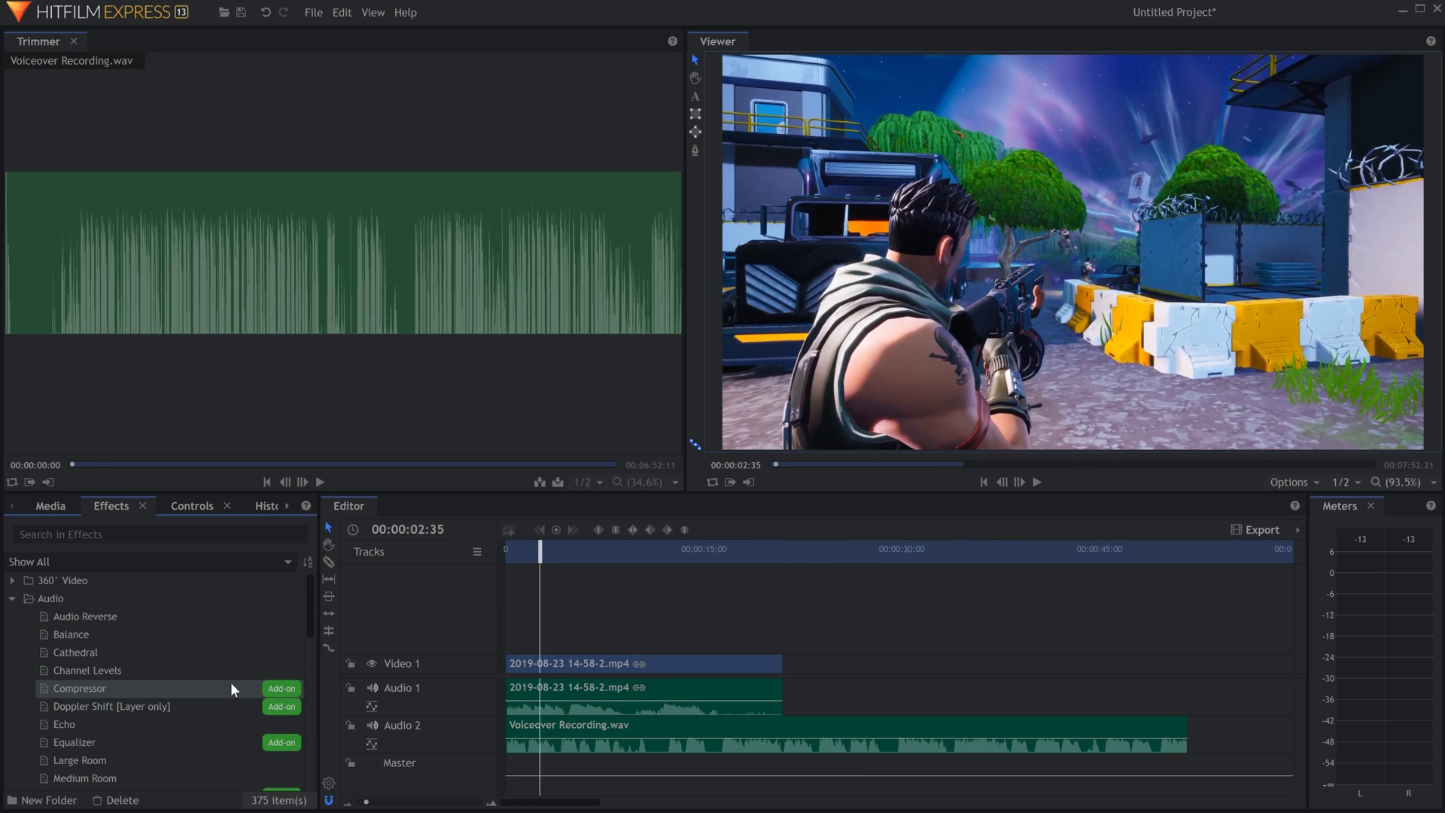
scroll(229, 685, down, 3)
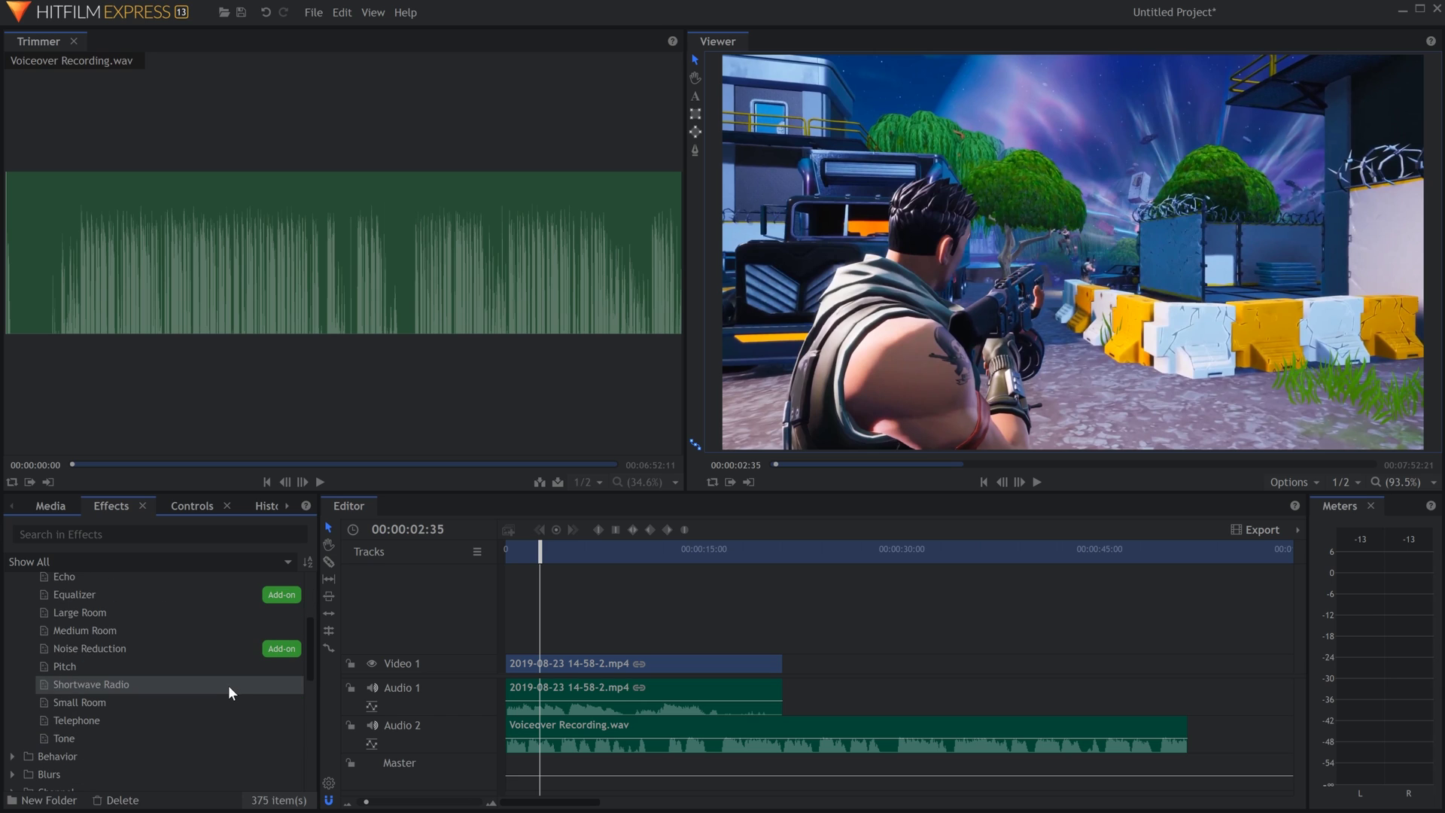